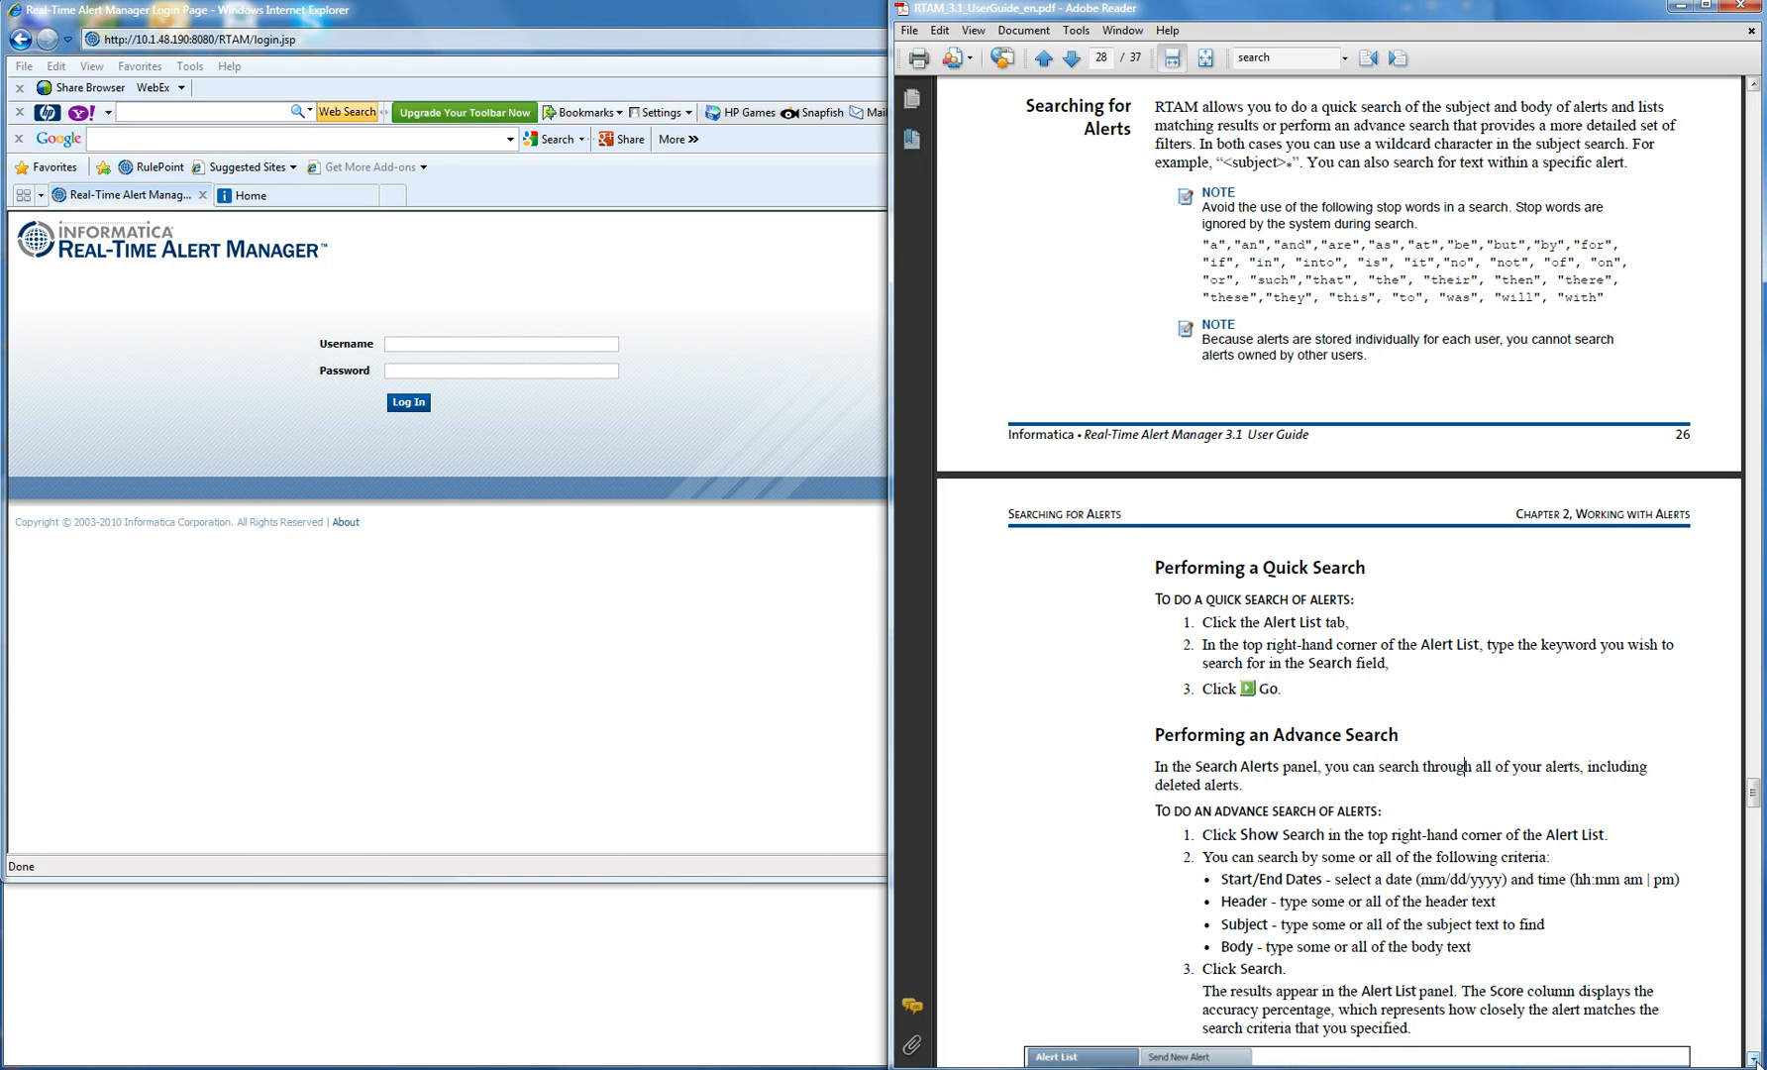
- Scroll the RTAM 3.1 User Guide to page 28's Quick Search and Advance Search sections
drag(1752, 1058, 1751, 1057)
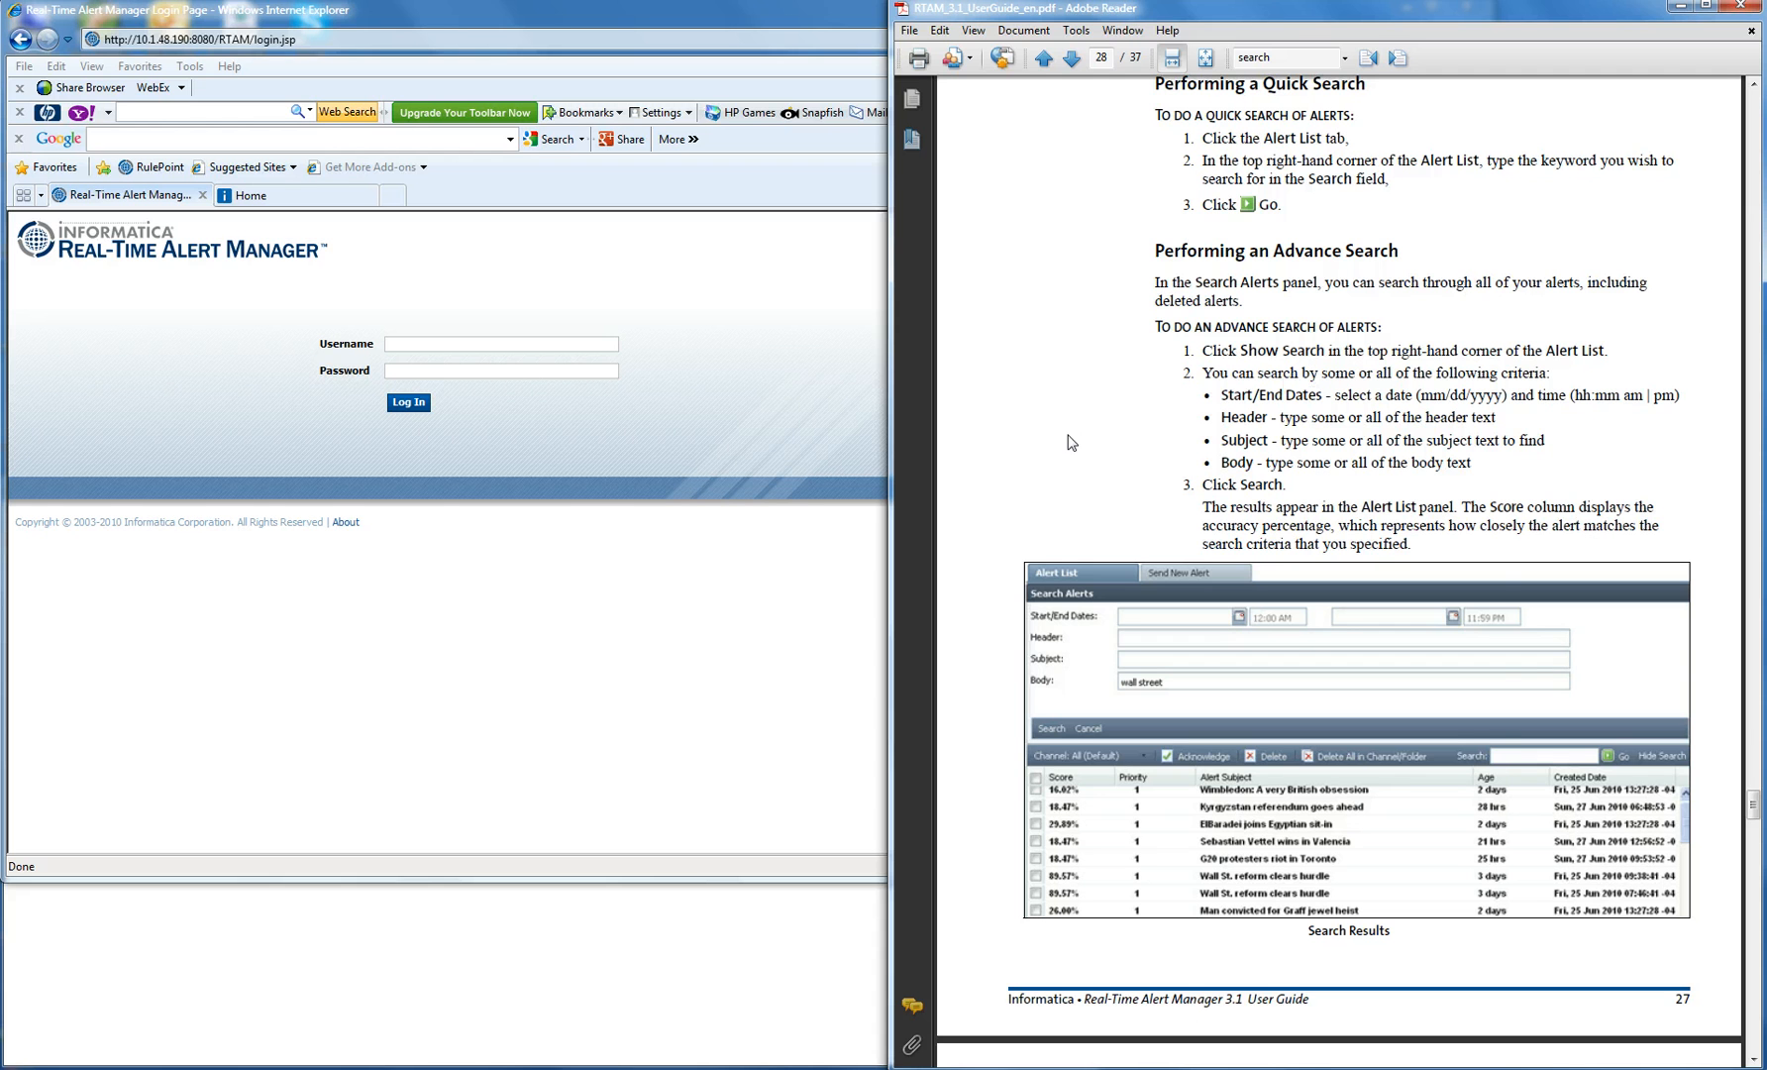
- Log in to RTAM with the monitoring account's username and password, then sign off
click(685, 612)
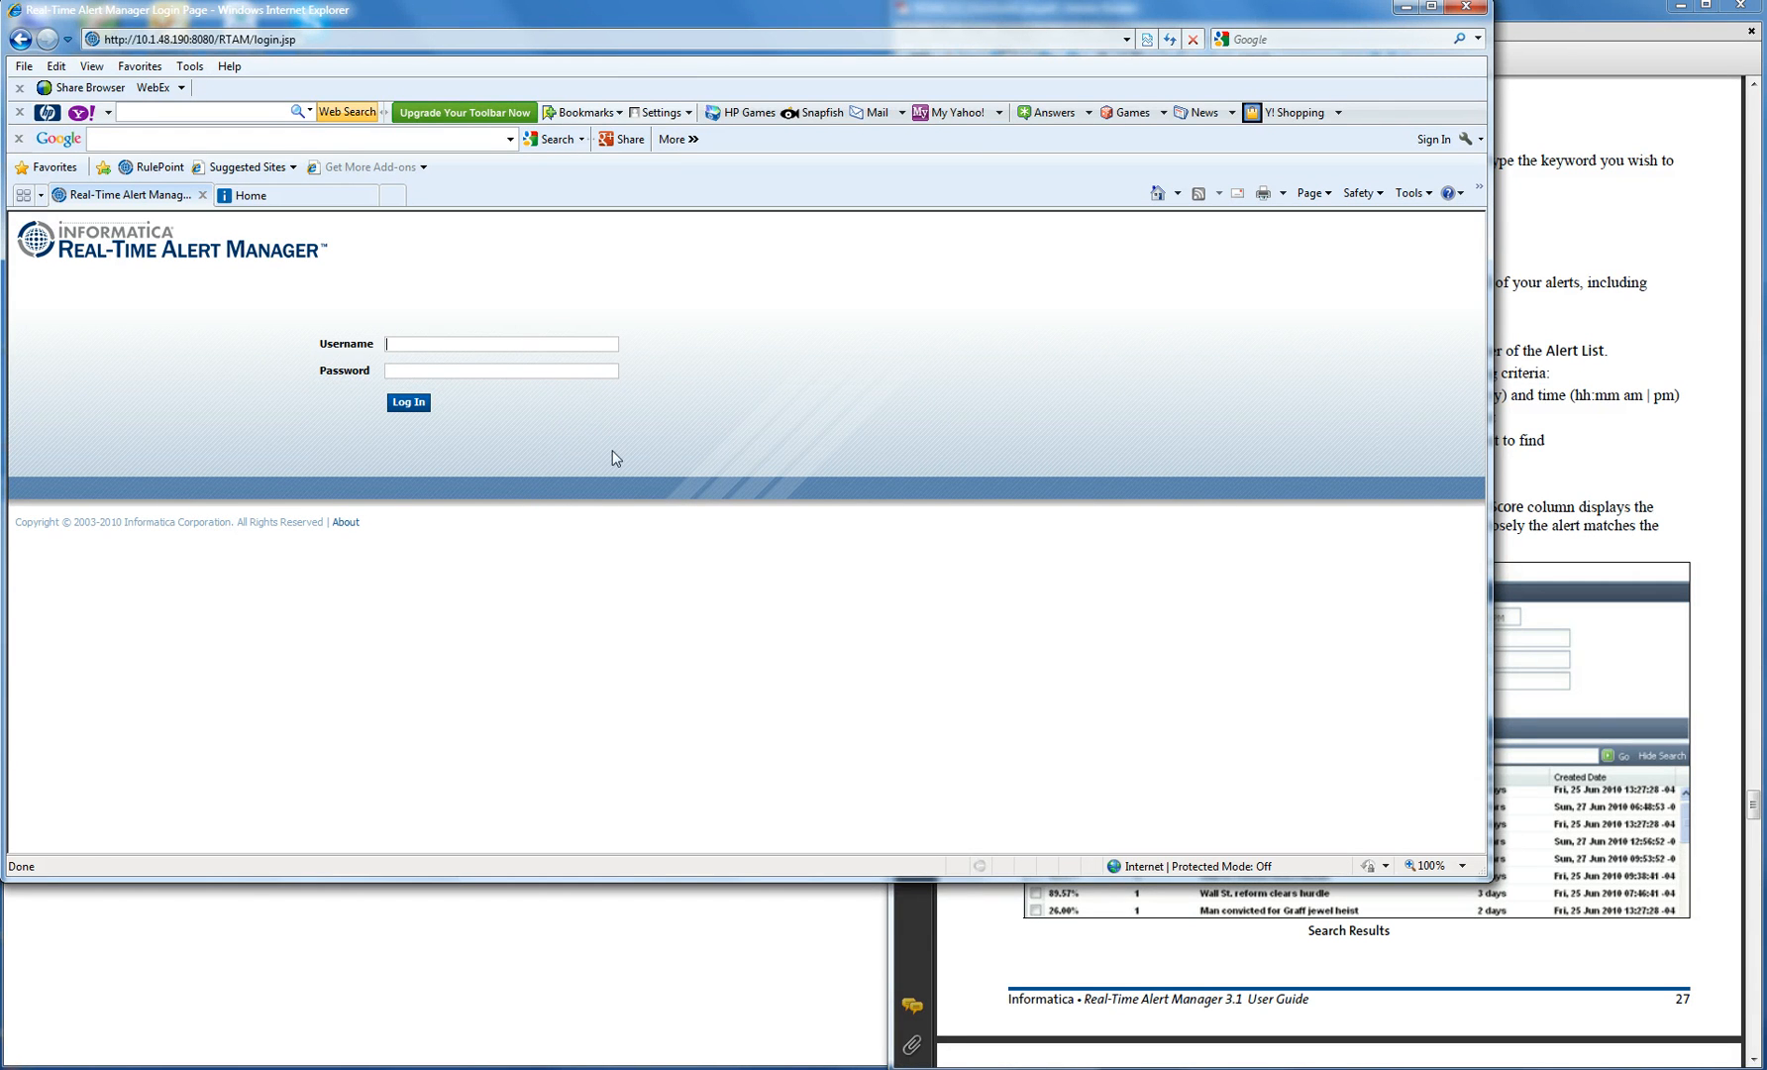
key(Tab)
key(Return)
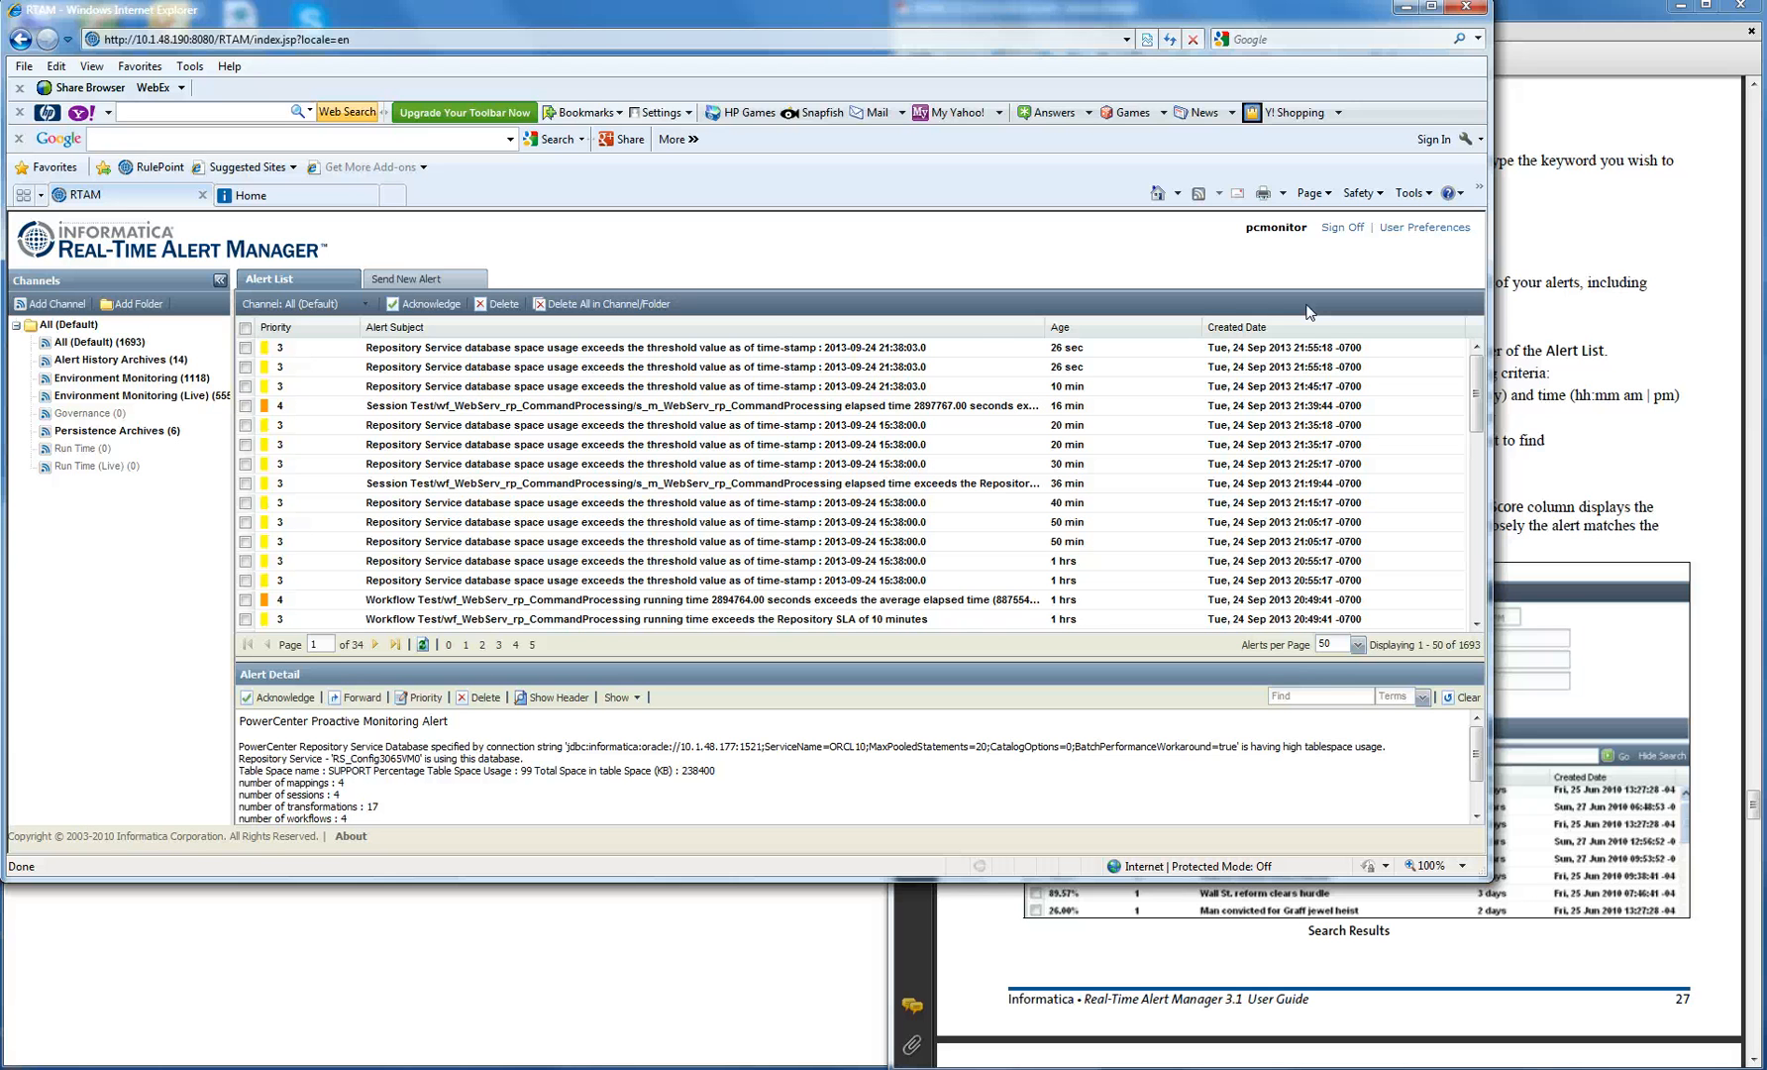
click(1345, 228)
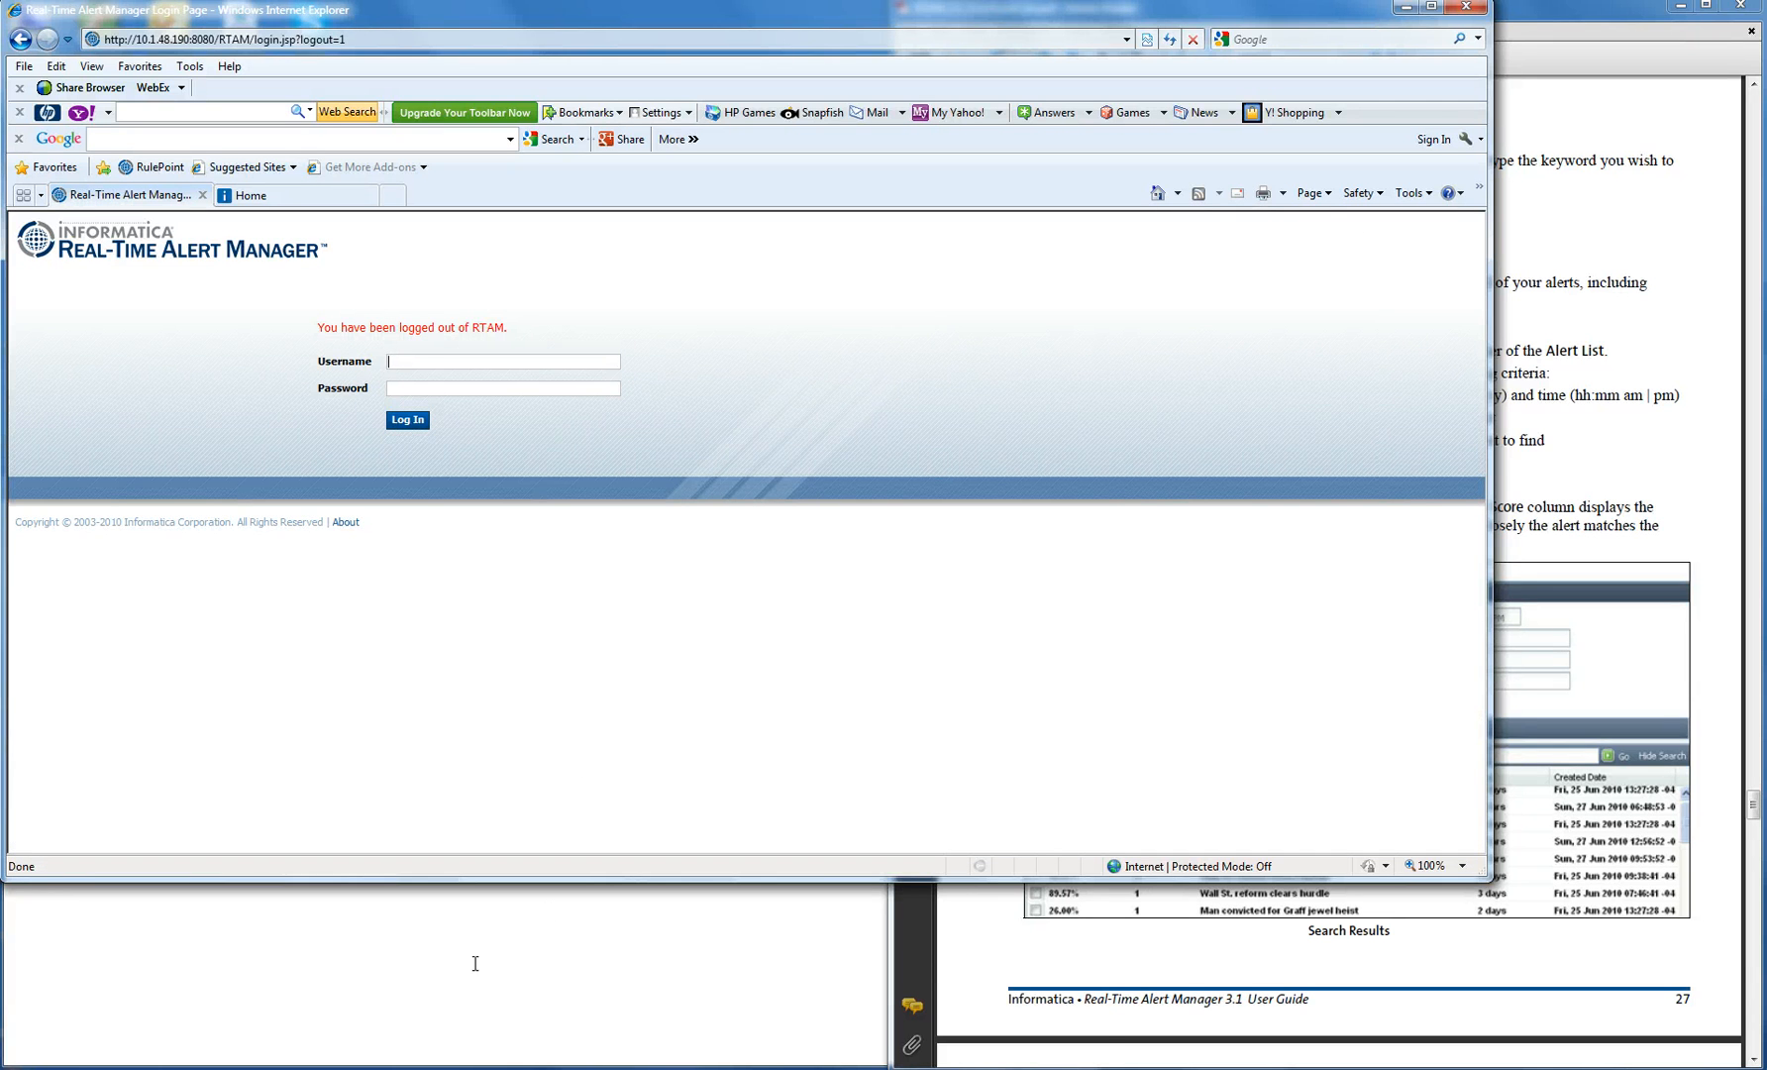
click(446, 975)
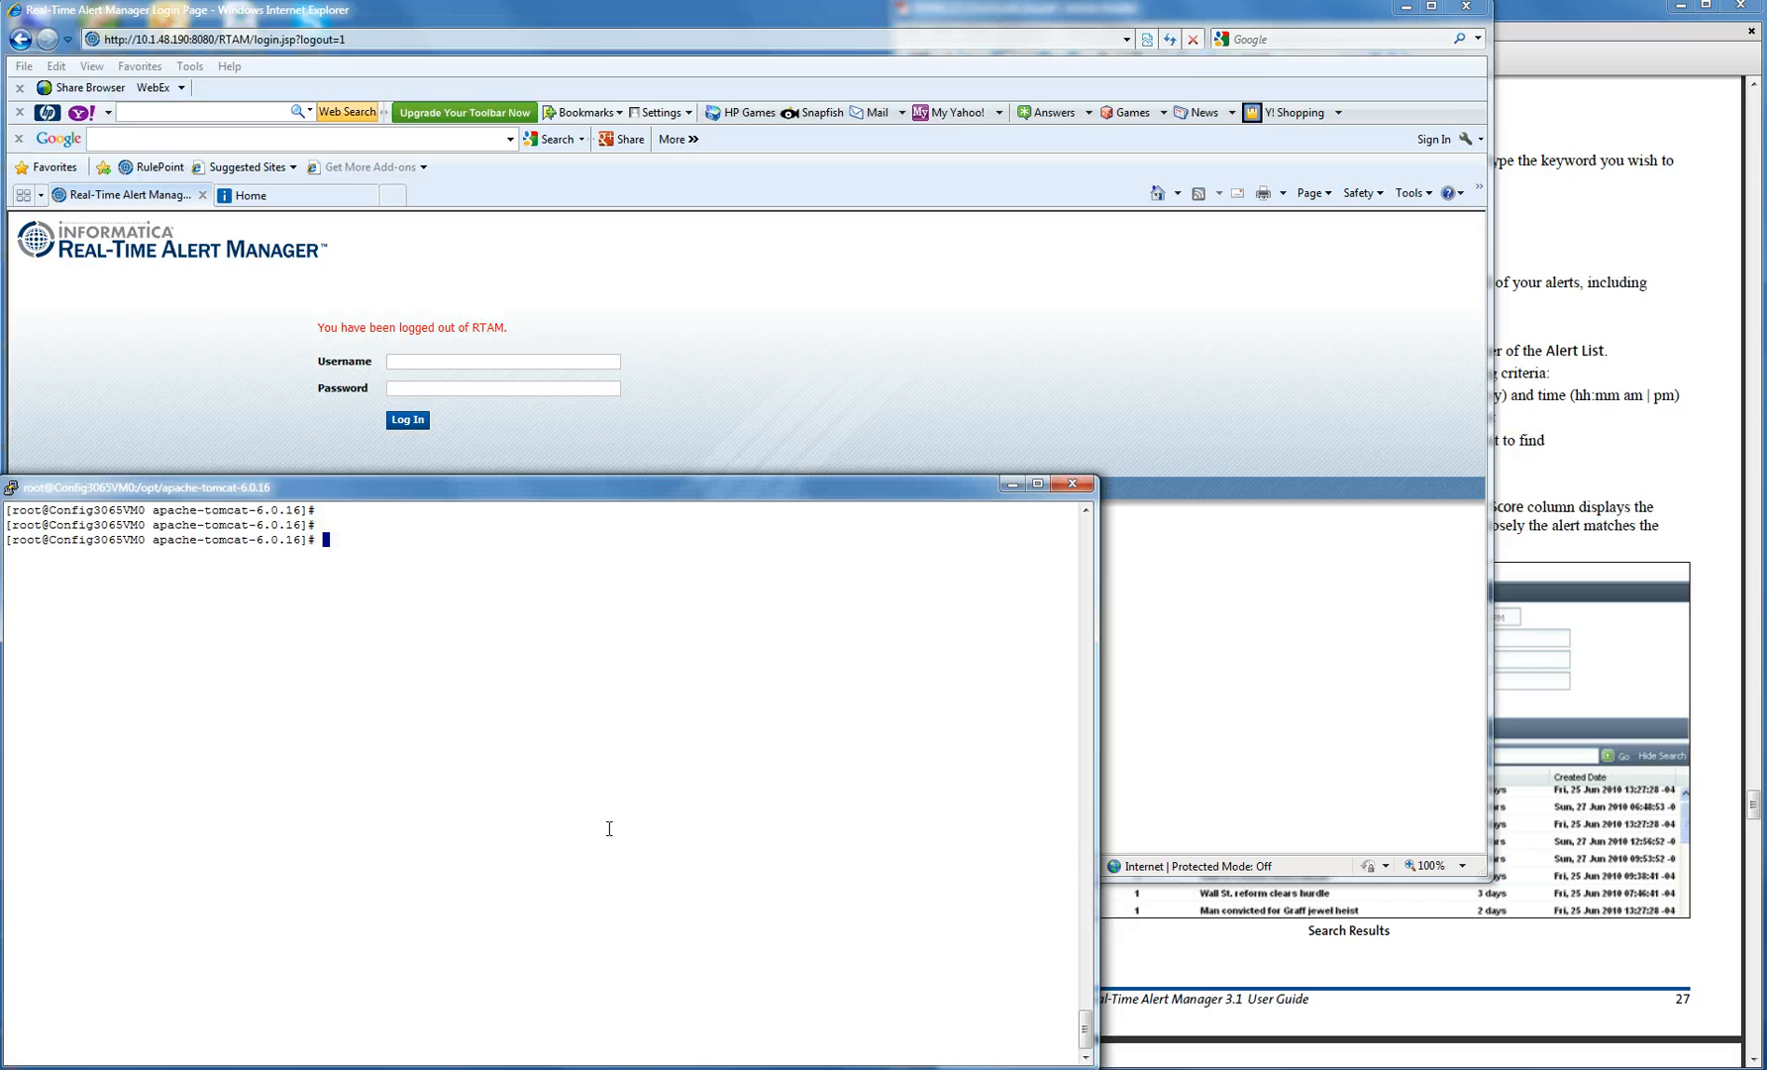
- Force-stop Tomcat with ./catalina.sh stop -force from bin, then recheck processes with !ps
text(pwd)
key(Return)
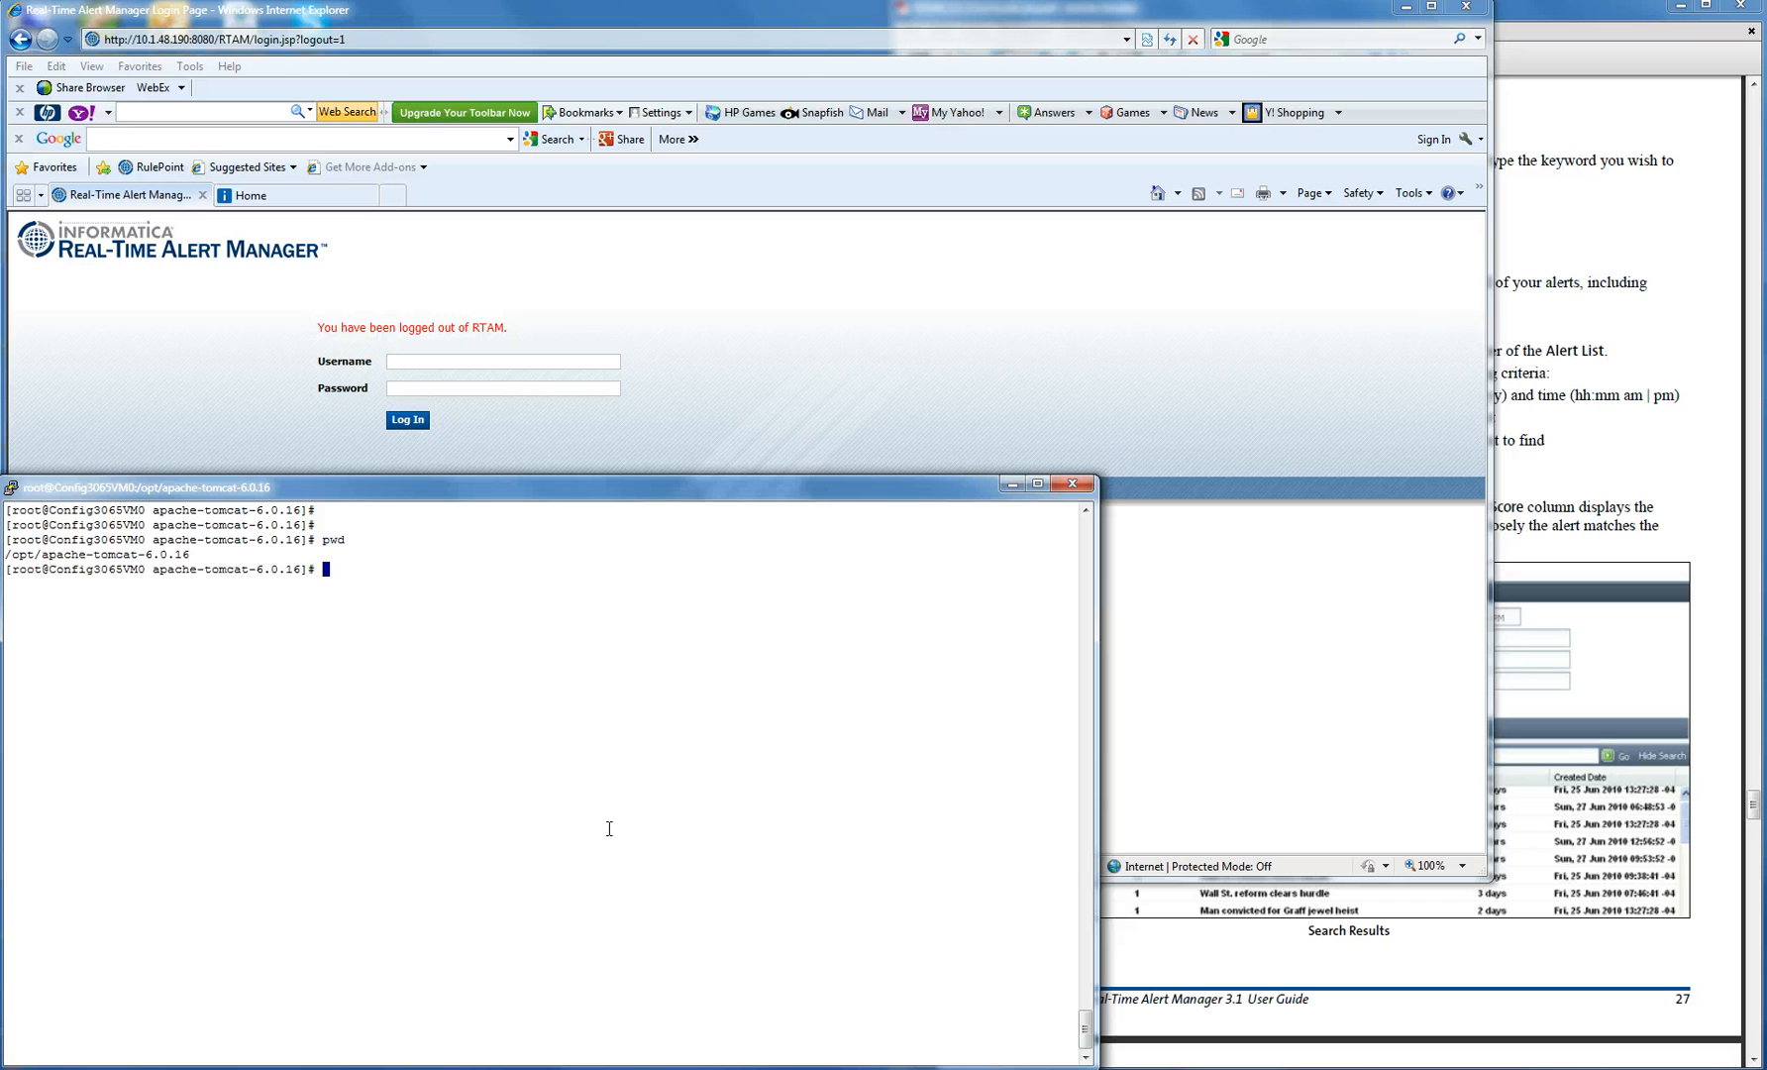
text(cd bin/)
key(Return)
text(./catalina.sh )
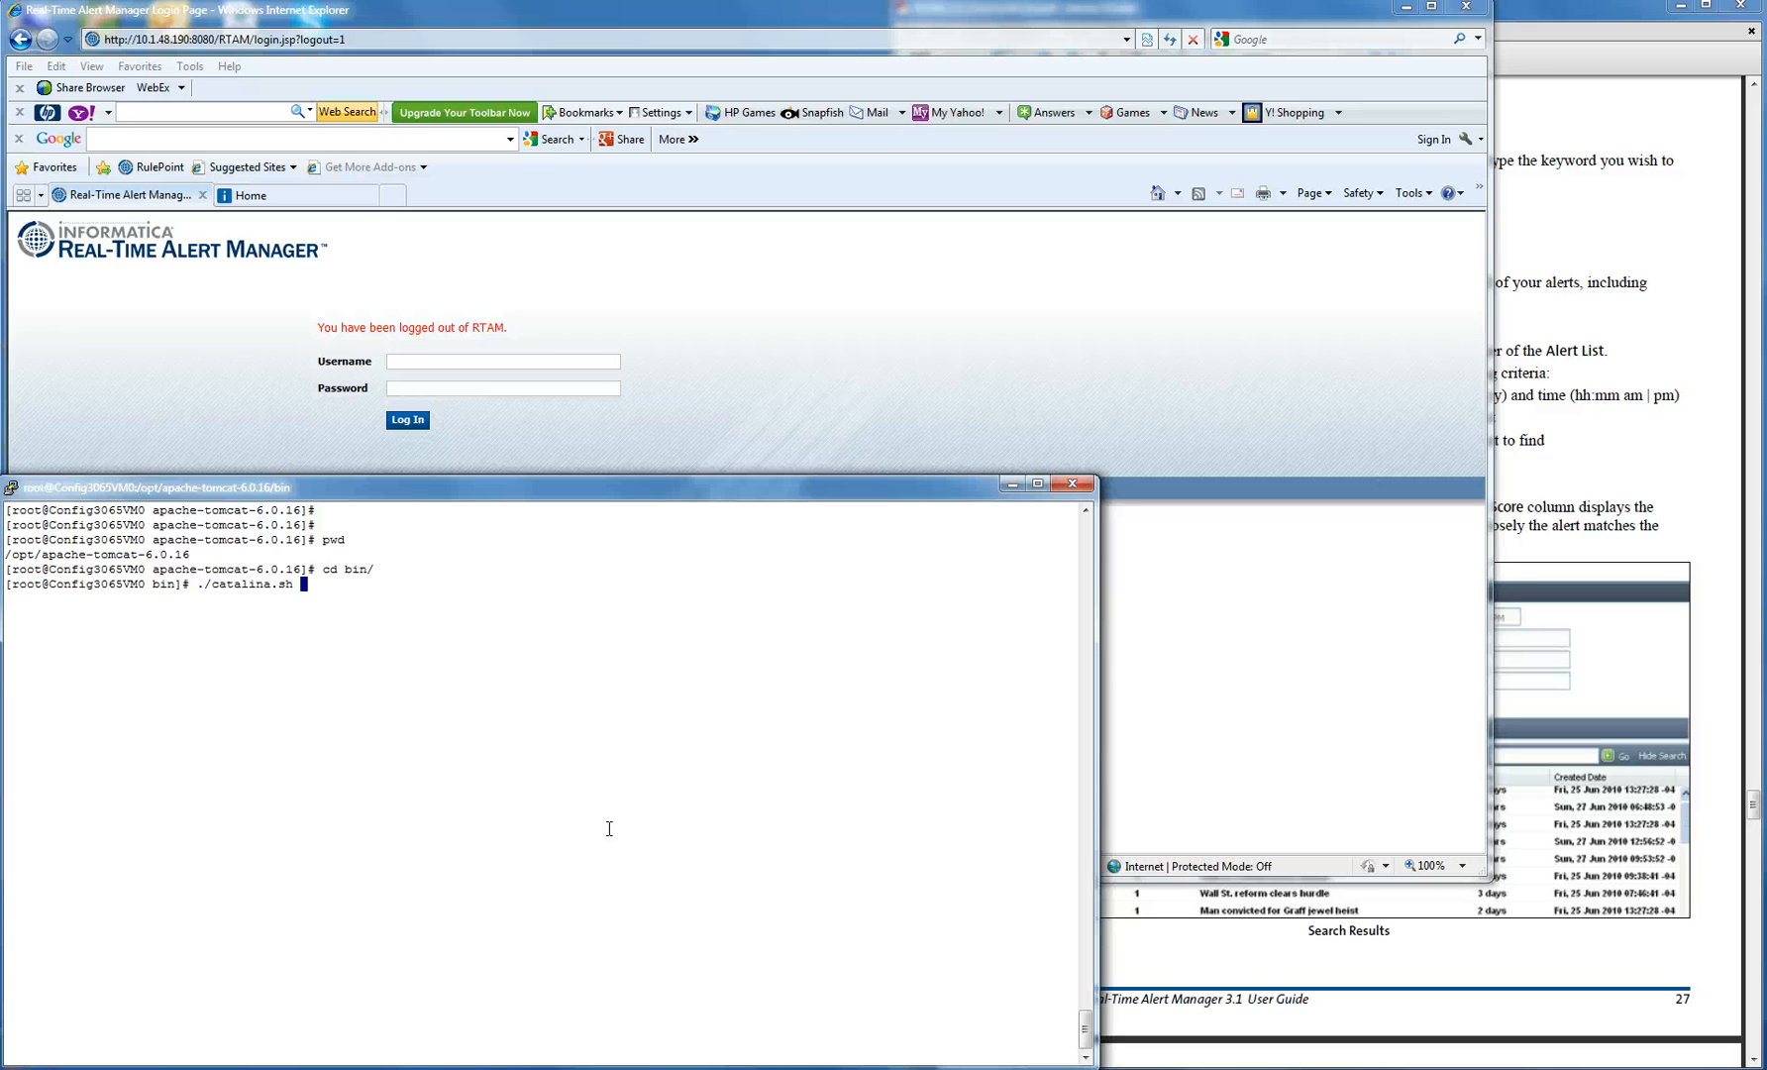
text(stop -force)
key(Return)
key(Return)
key(Return)
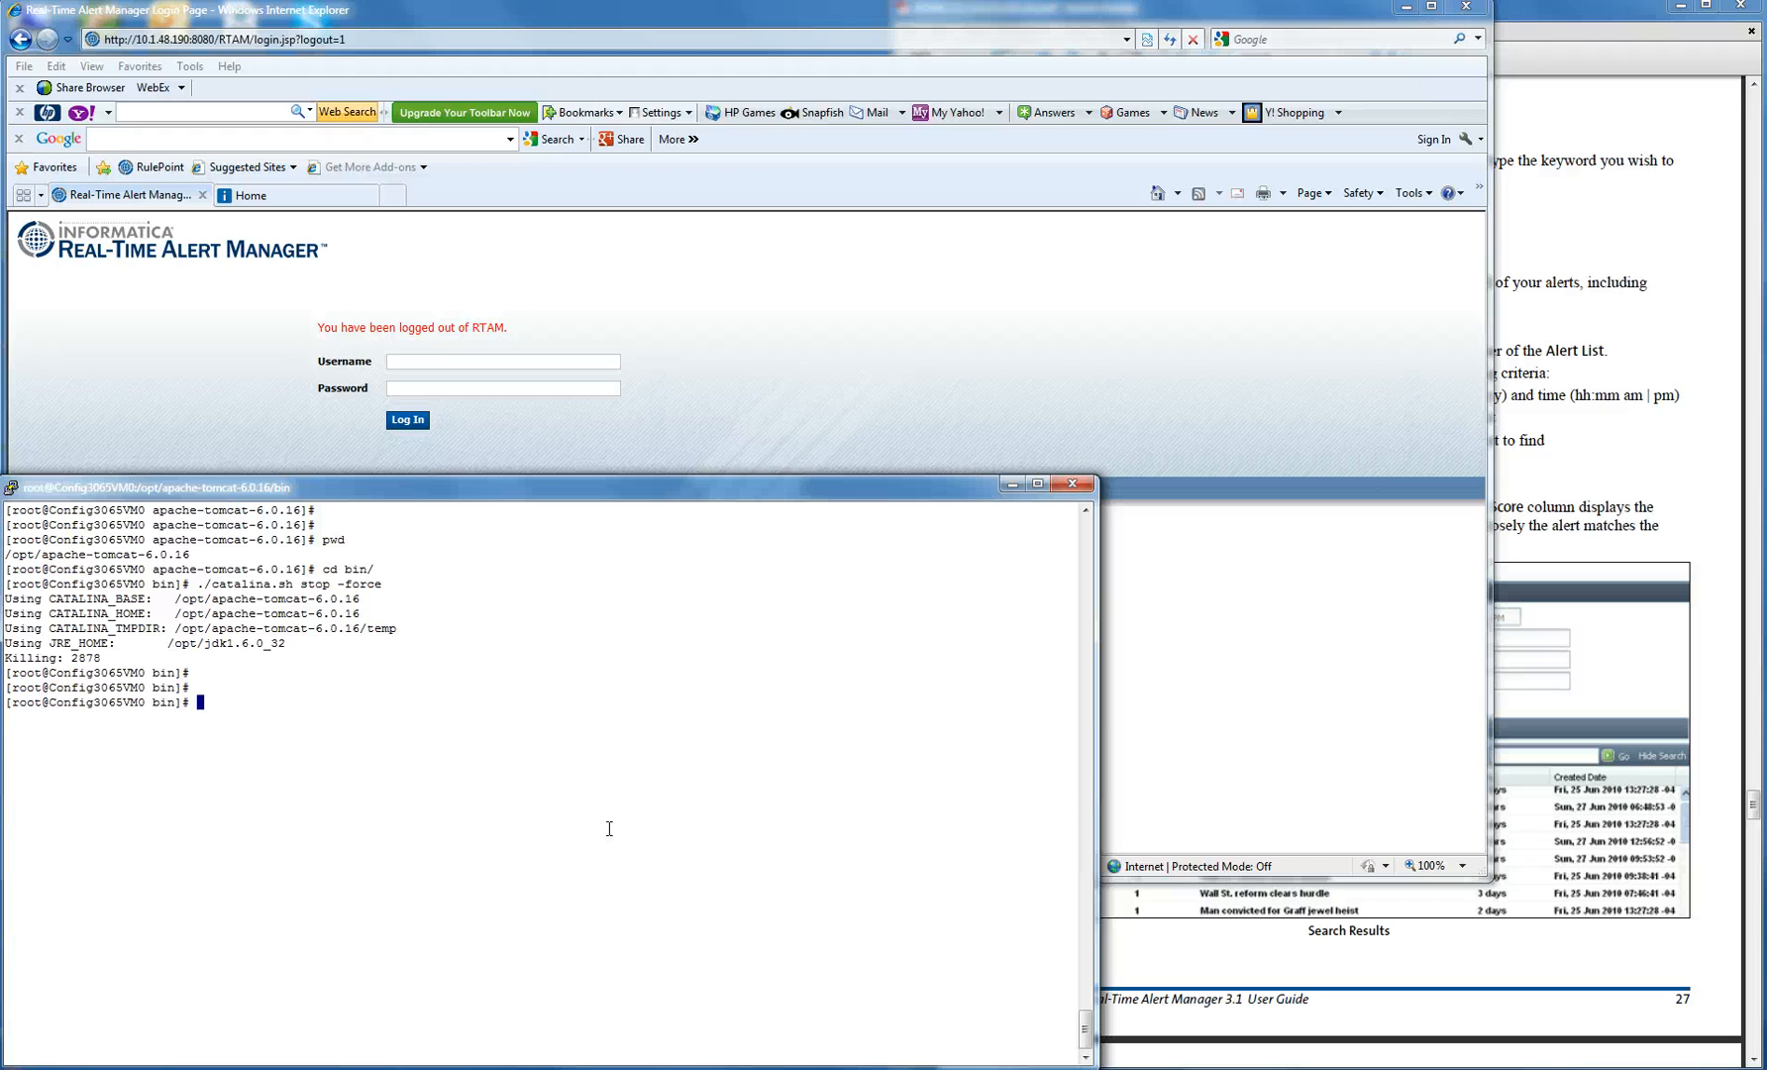
text(!ps)
key(Return)
key(Return)
key(Return)
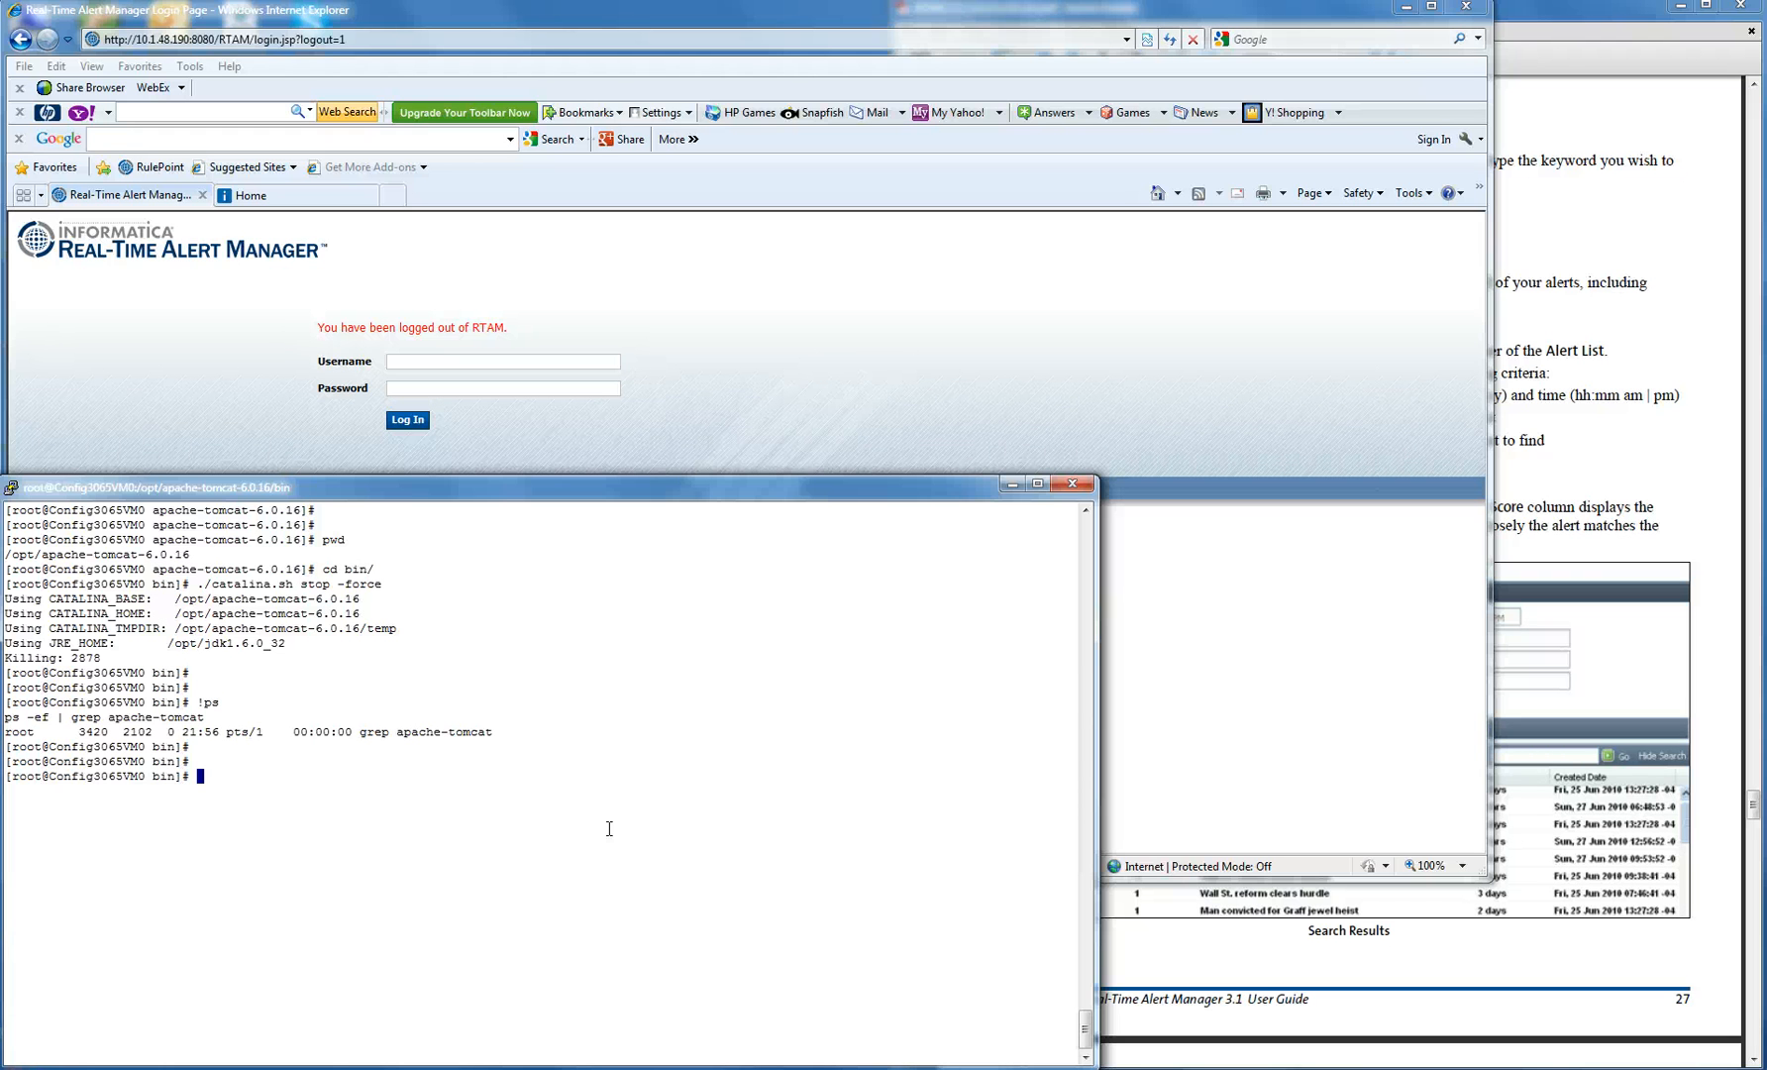
- Go up to the Tomcat home and into webapps, listing each with ls -lh
text(cd ../)
key(Return)
text(ls -lh)
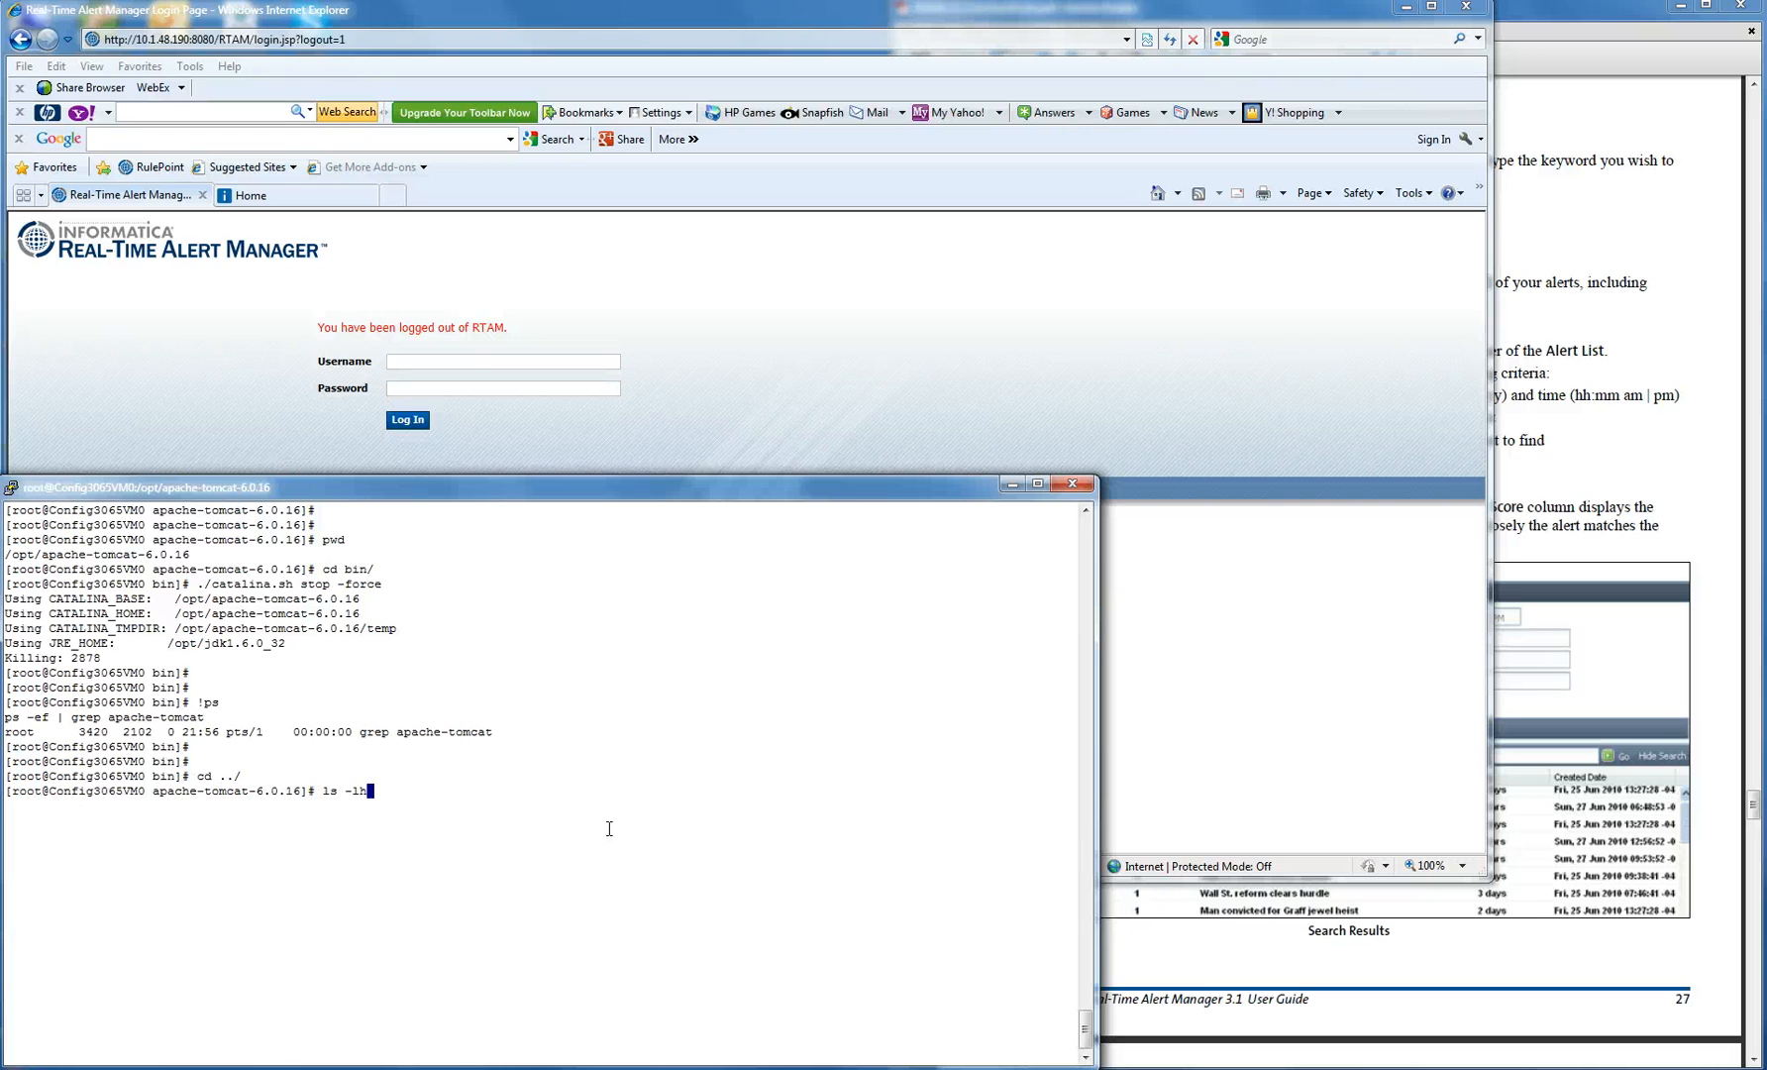
key(Return)
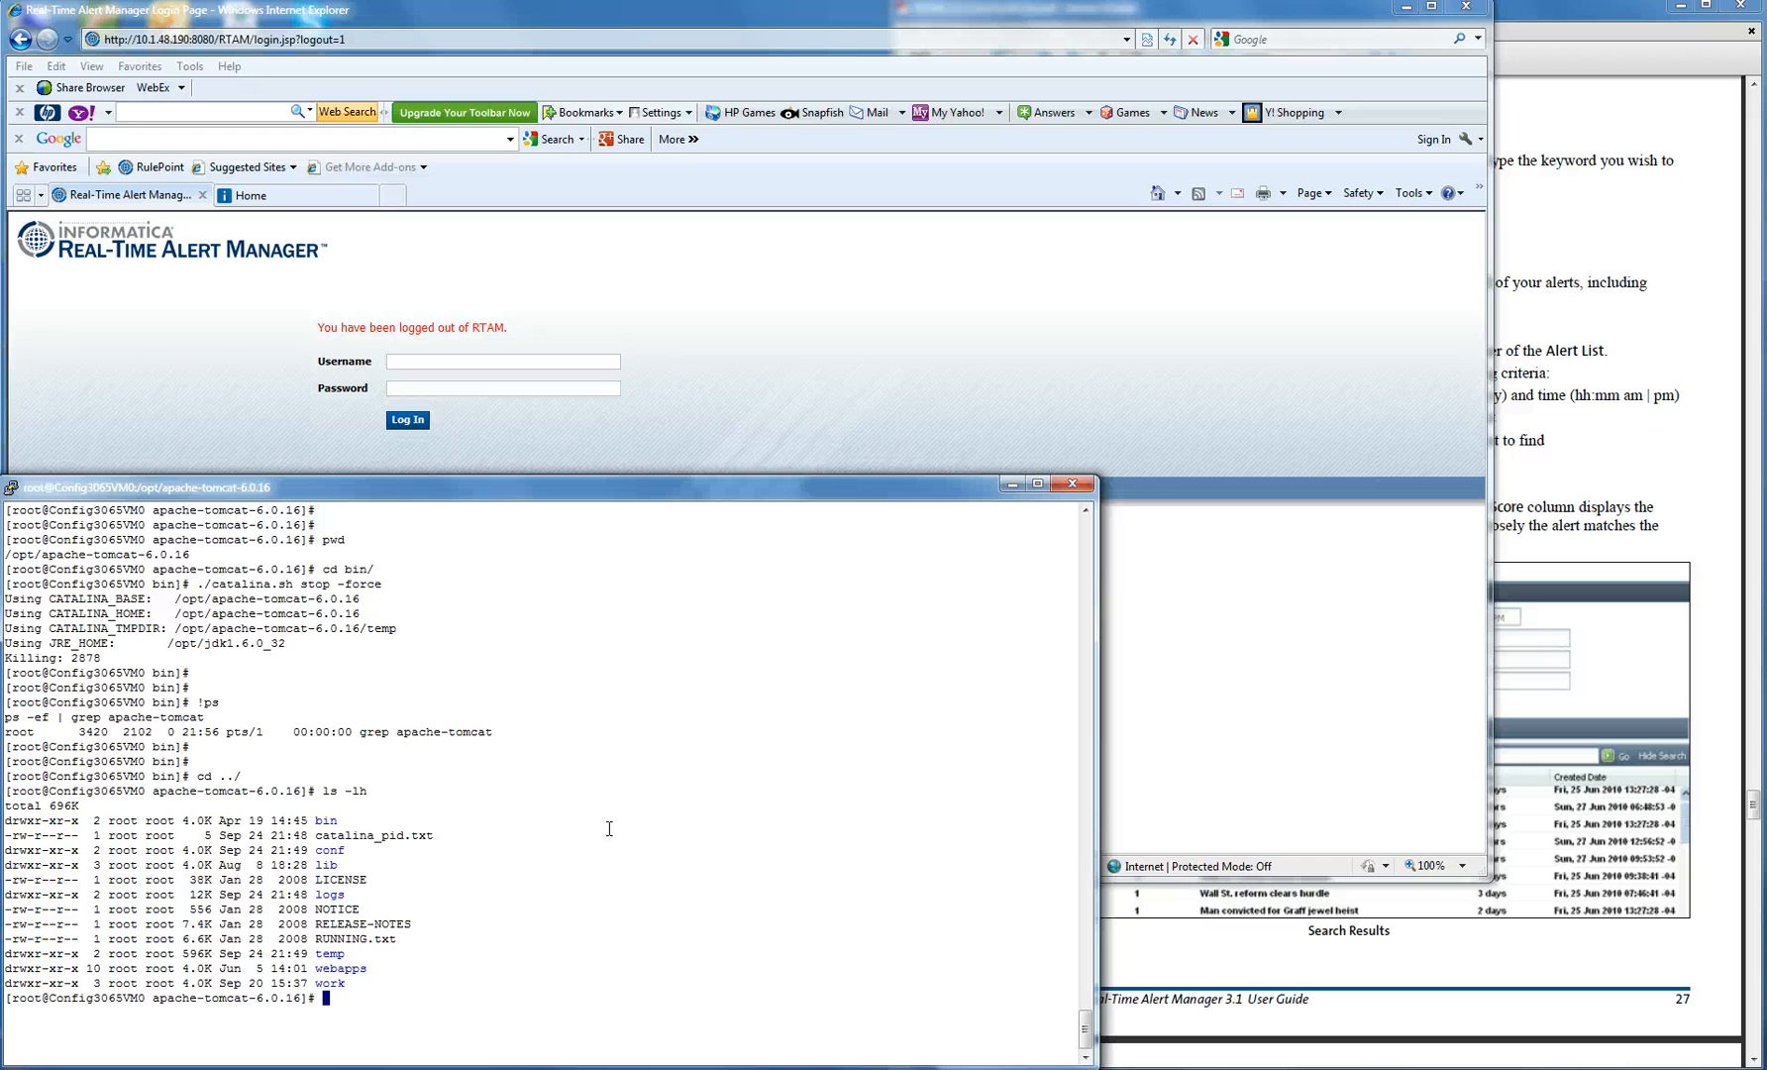
text(cd webapps/)
key(Return)
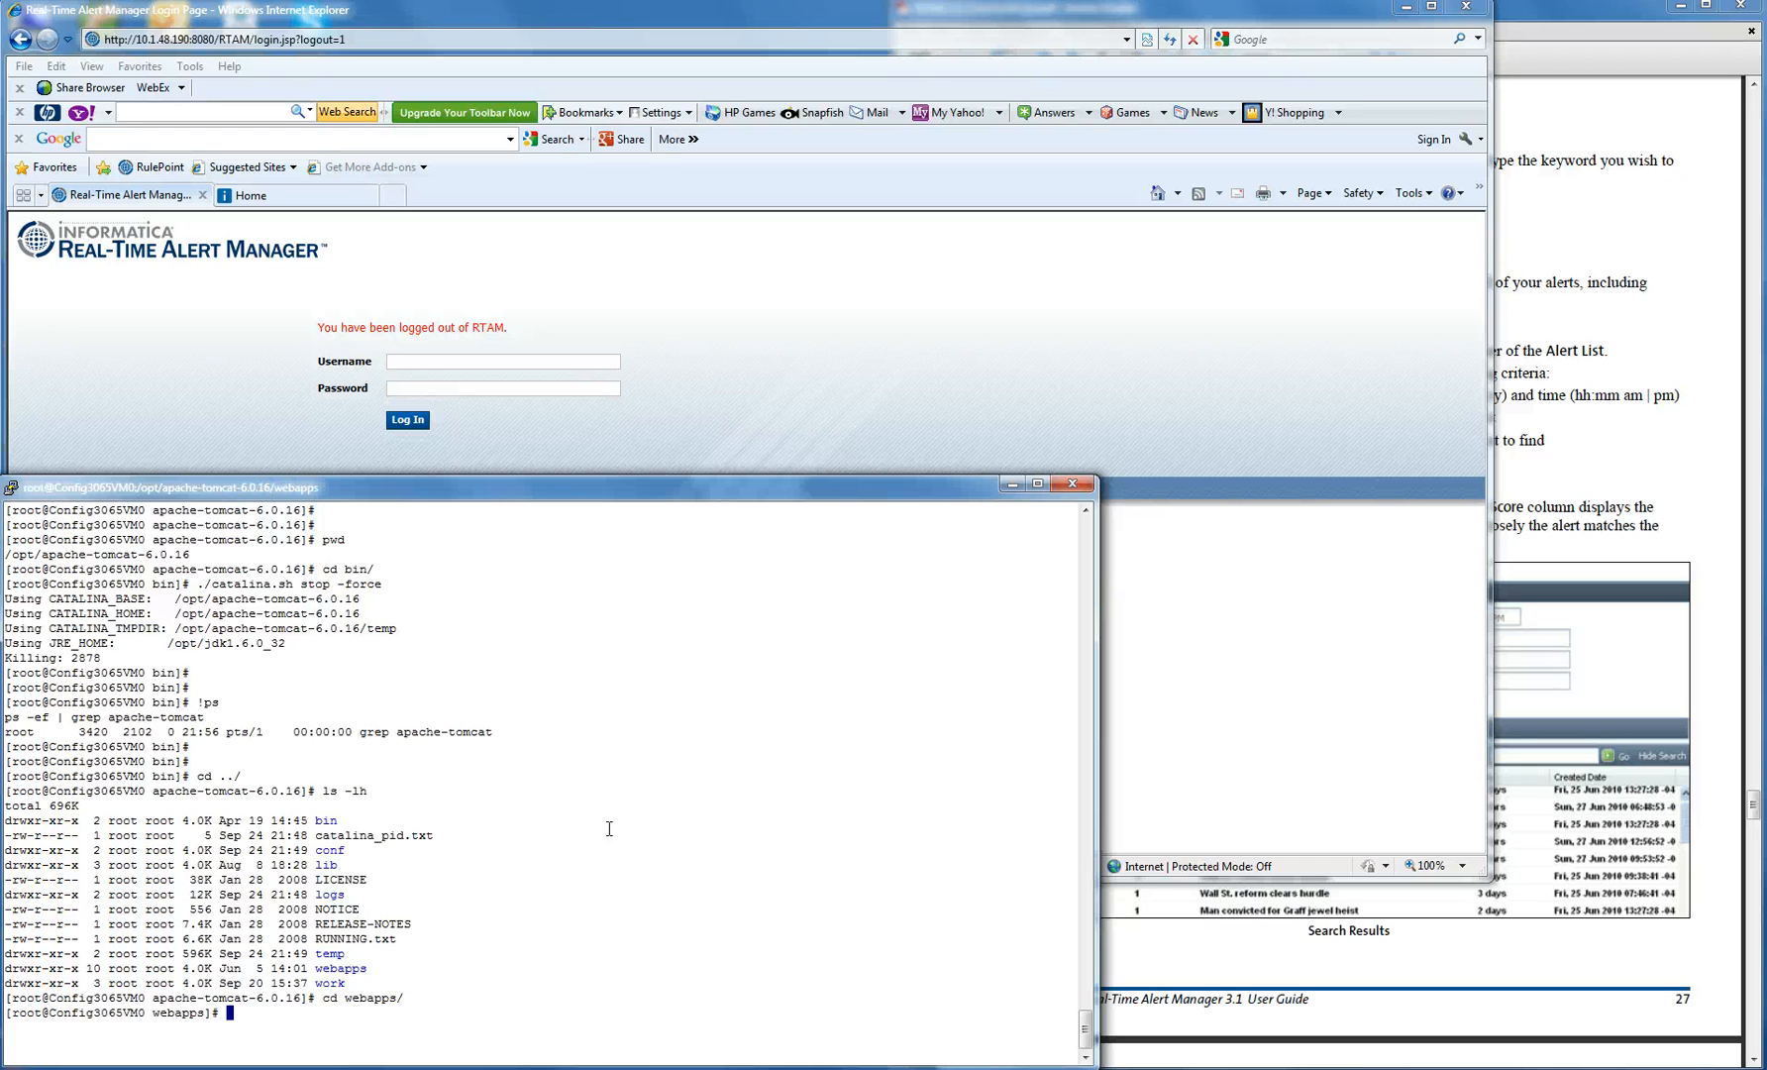
text(ls -lh)
key(Return)
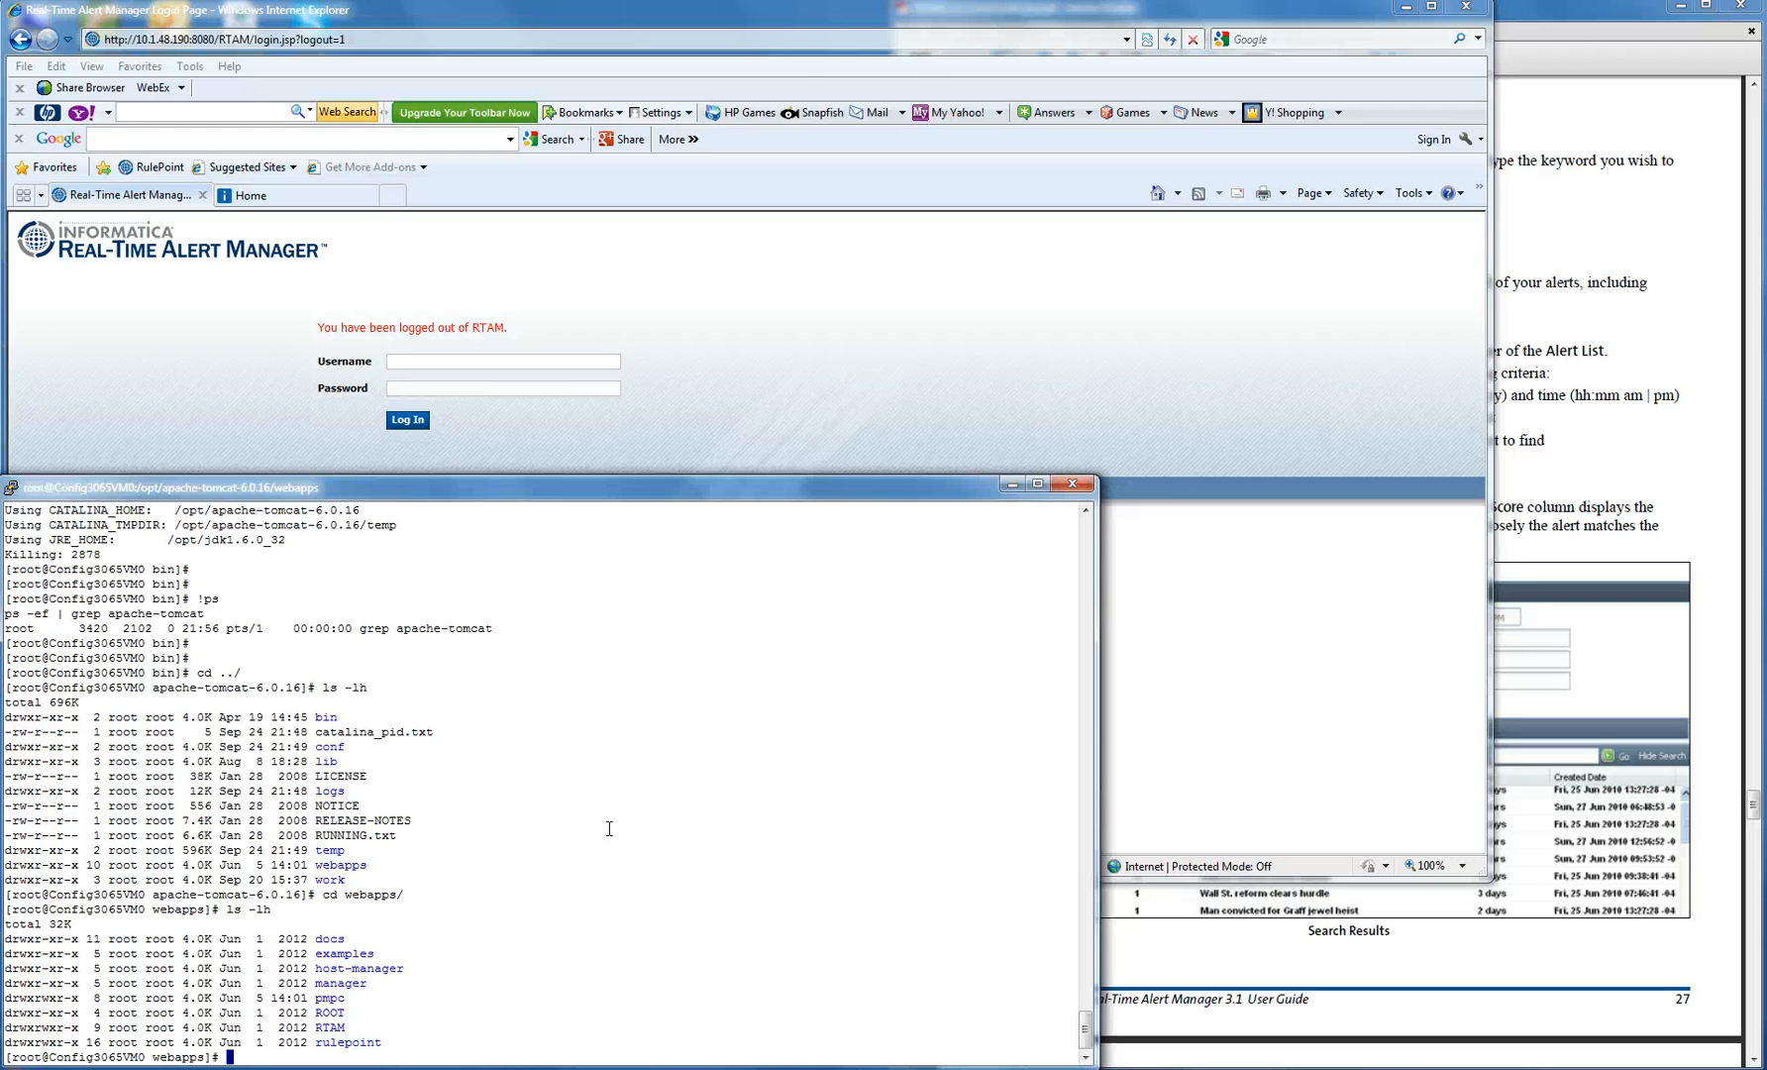
- Enter RTAM/WEB-INF/classes and list its files oldest first with ls -lhrt
text(cd )
text(T)
text(T)
key(Tab)
key(Return)
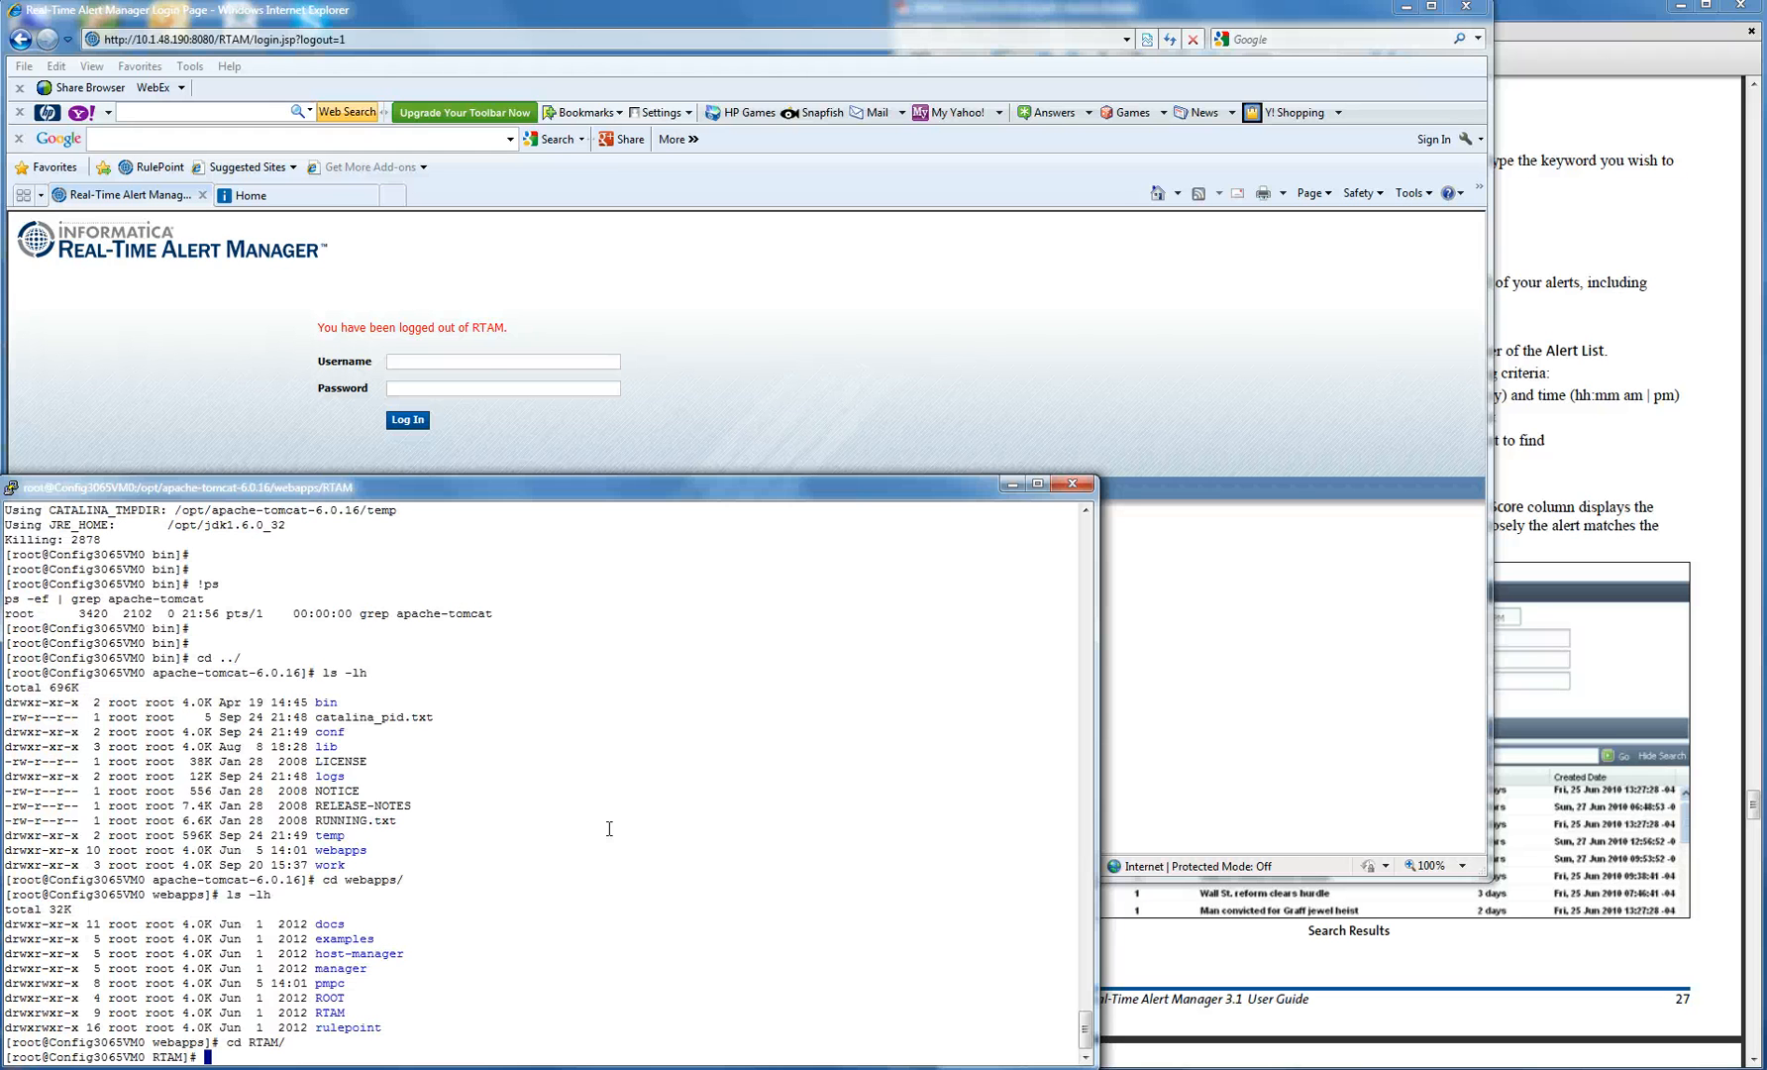
text(cd WE)
key(Tab)
text(cl)
key(Tab)
key(Return)
text(pwd)
key(Return)
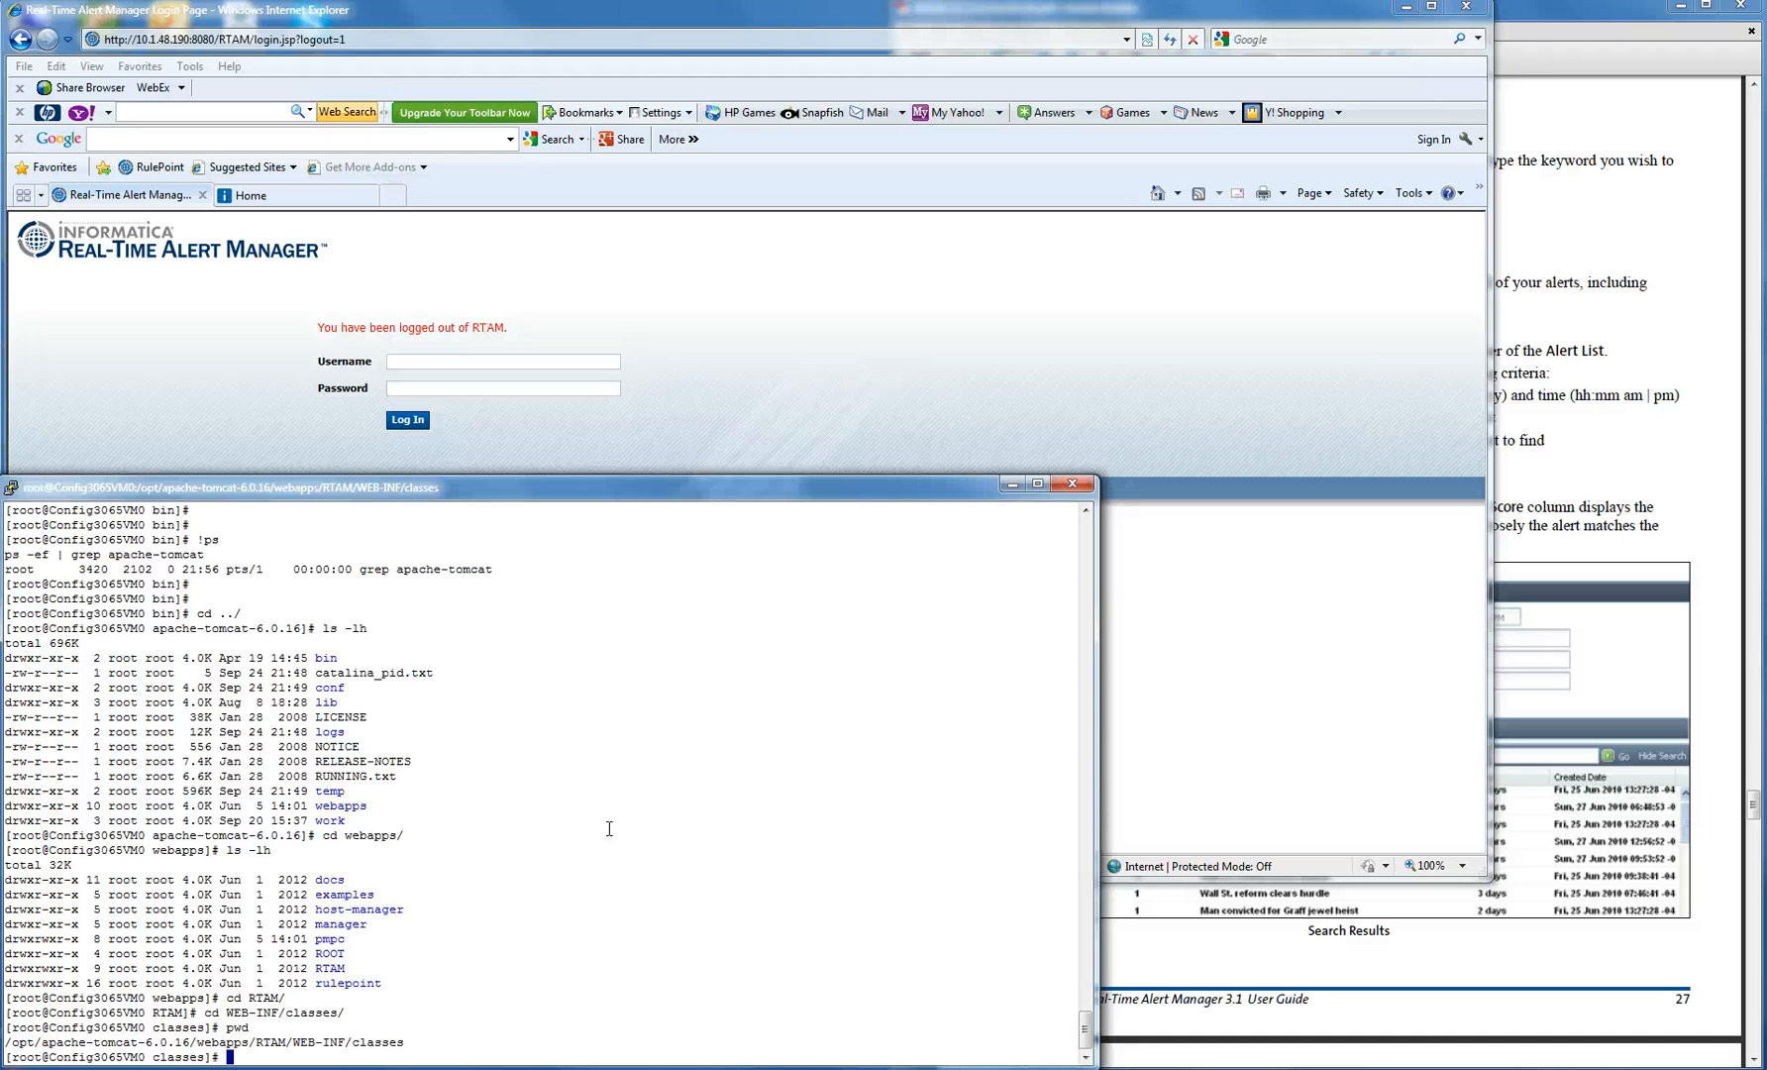
key(Return)
key(Return)
key(Return)
key(Return)
text(ls -)
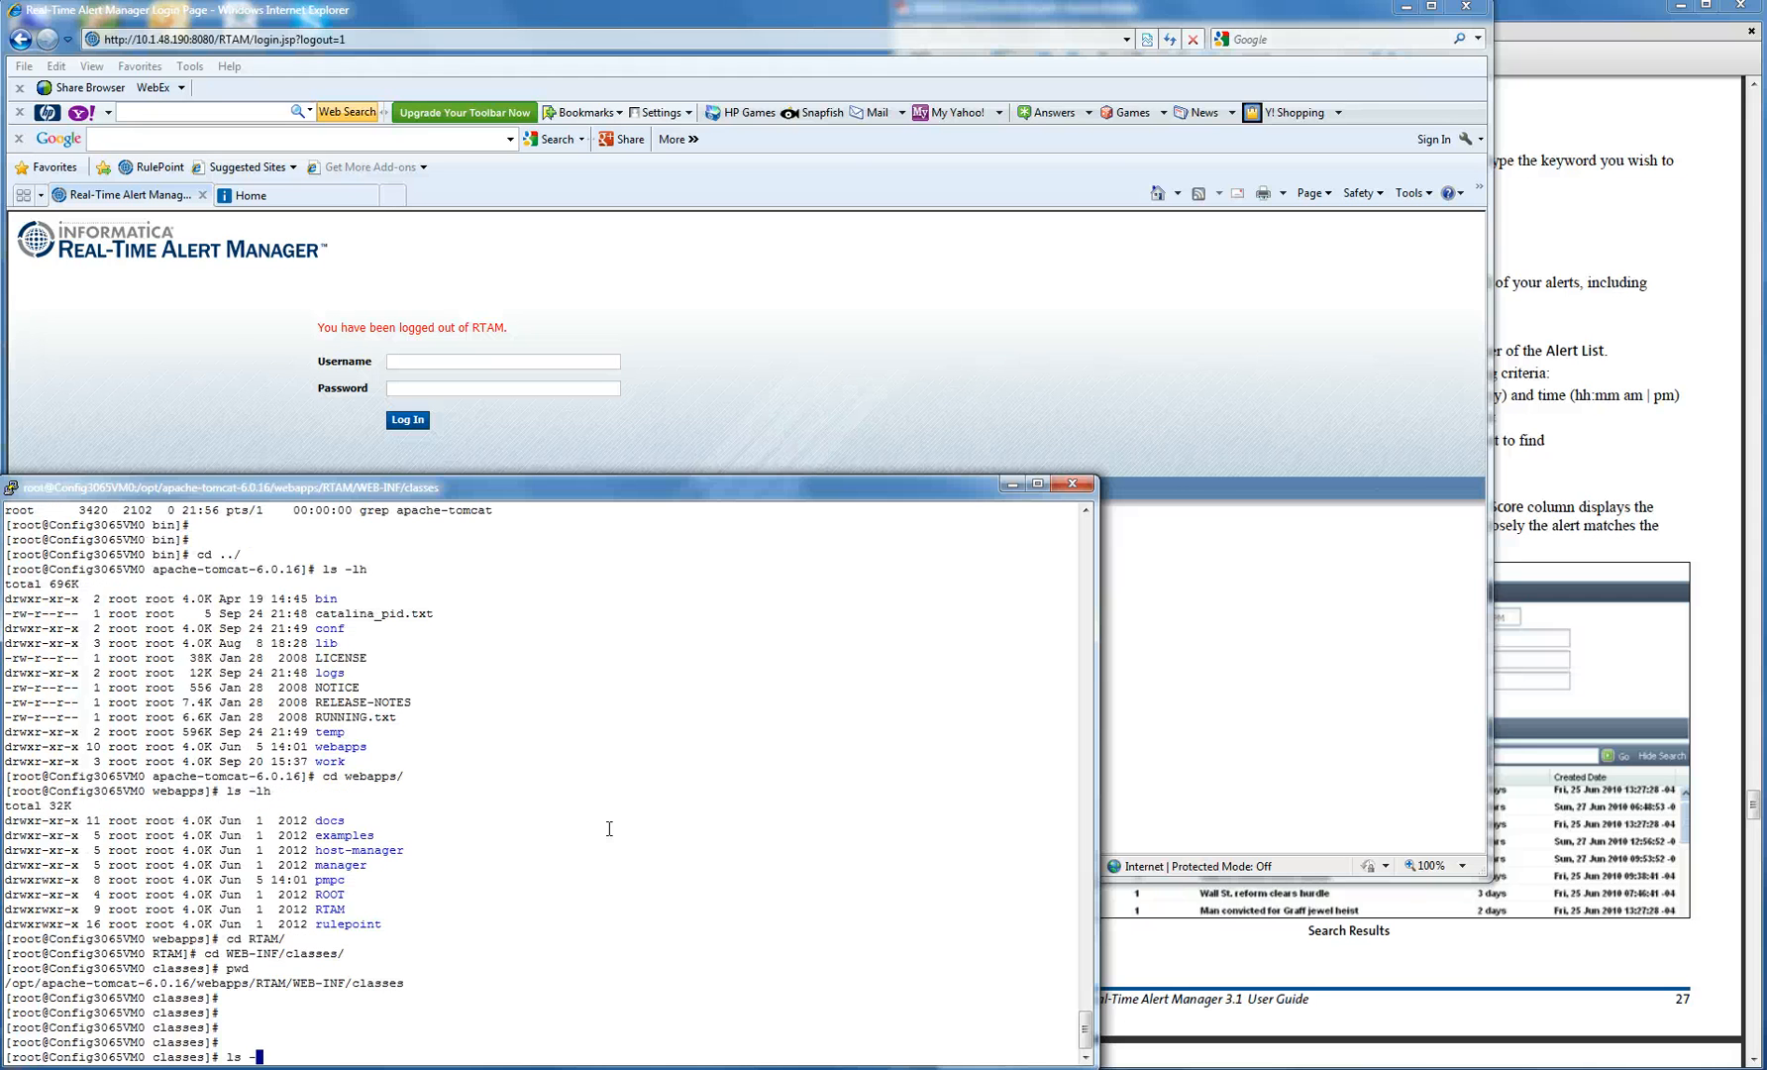
text(lhrt)
key(Return)
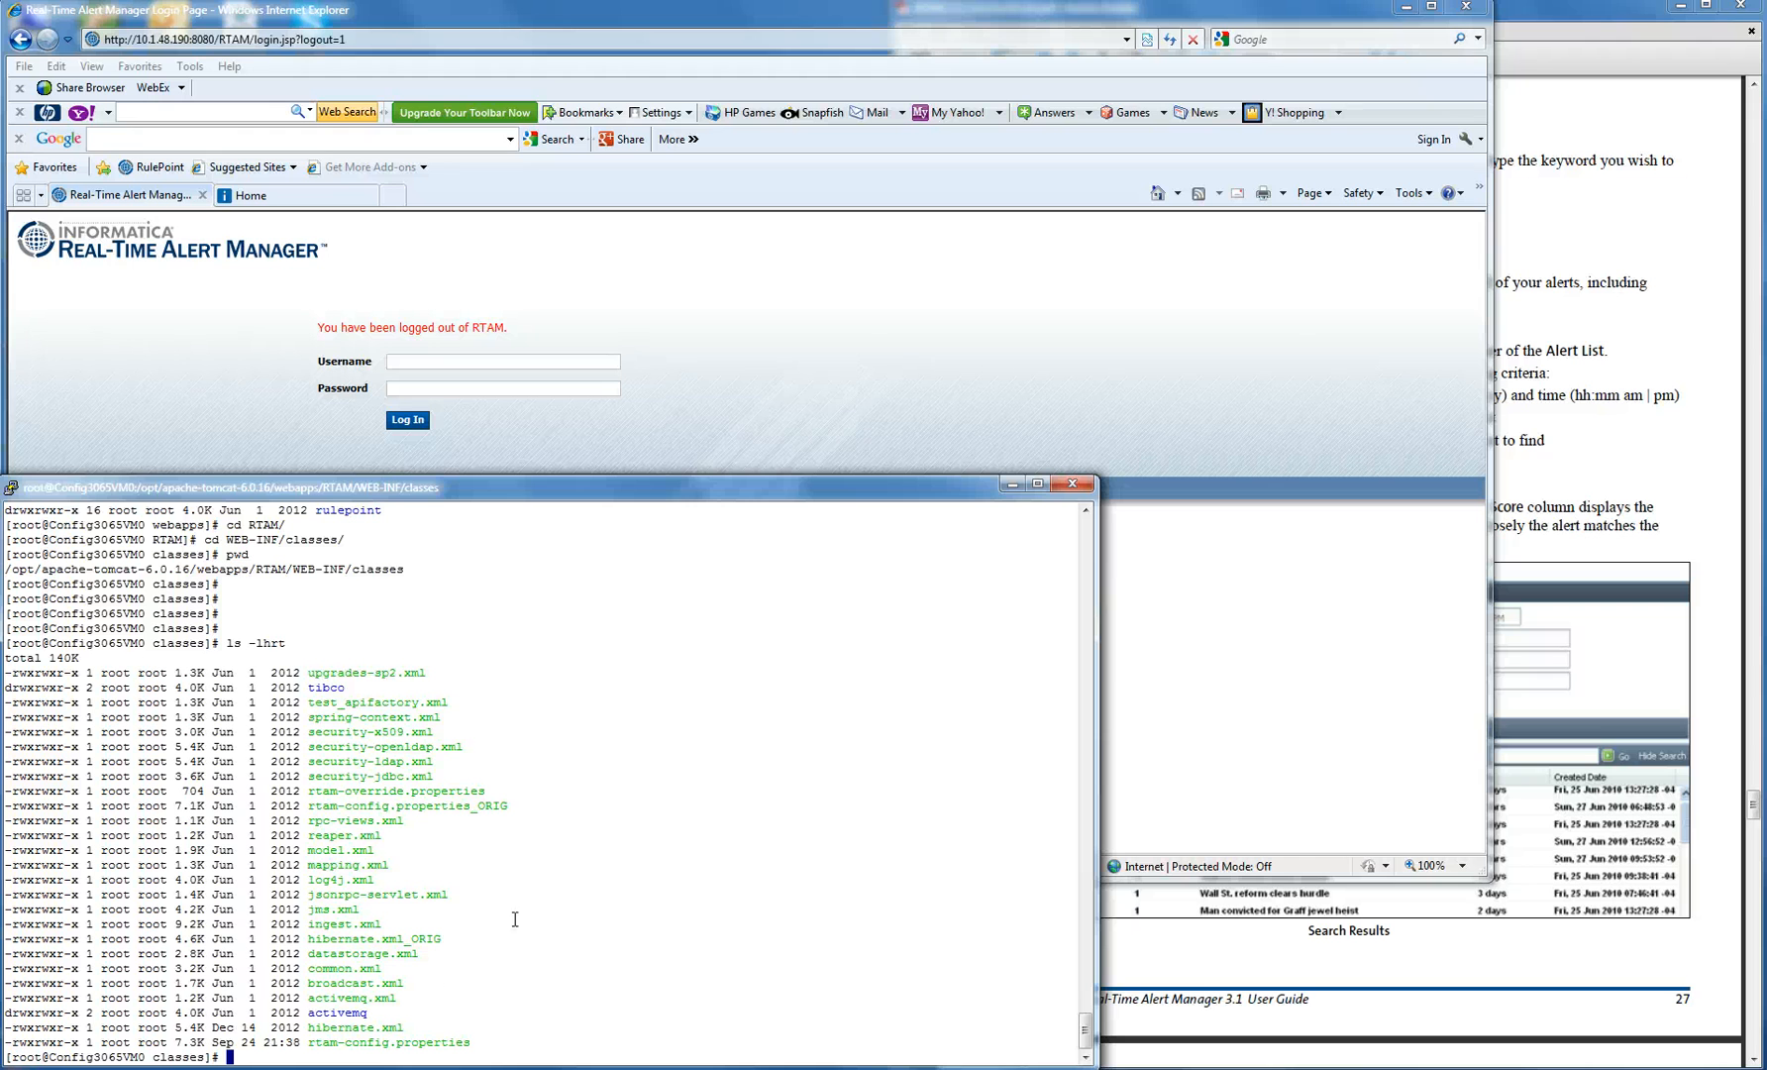
- Copy the rtam-config.properties name and type 'vi rtam-config.properties' at the prompt
double_click(431, 1043)
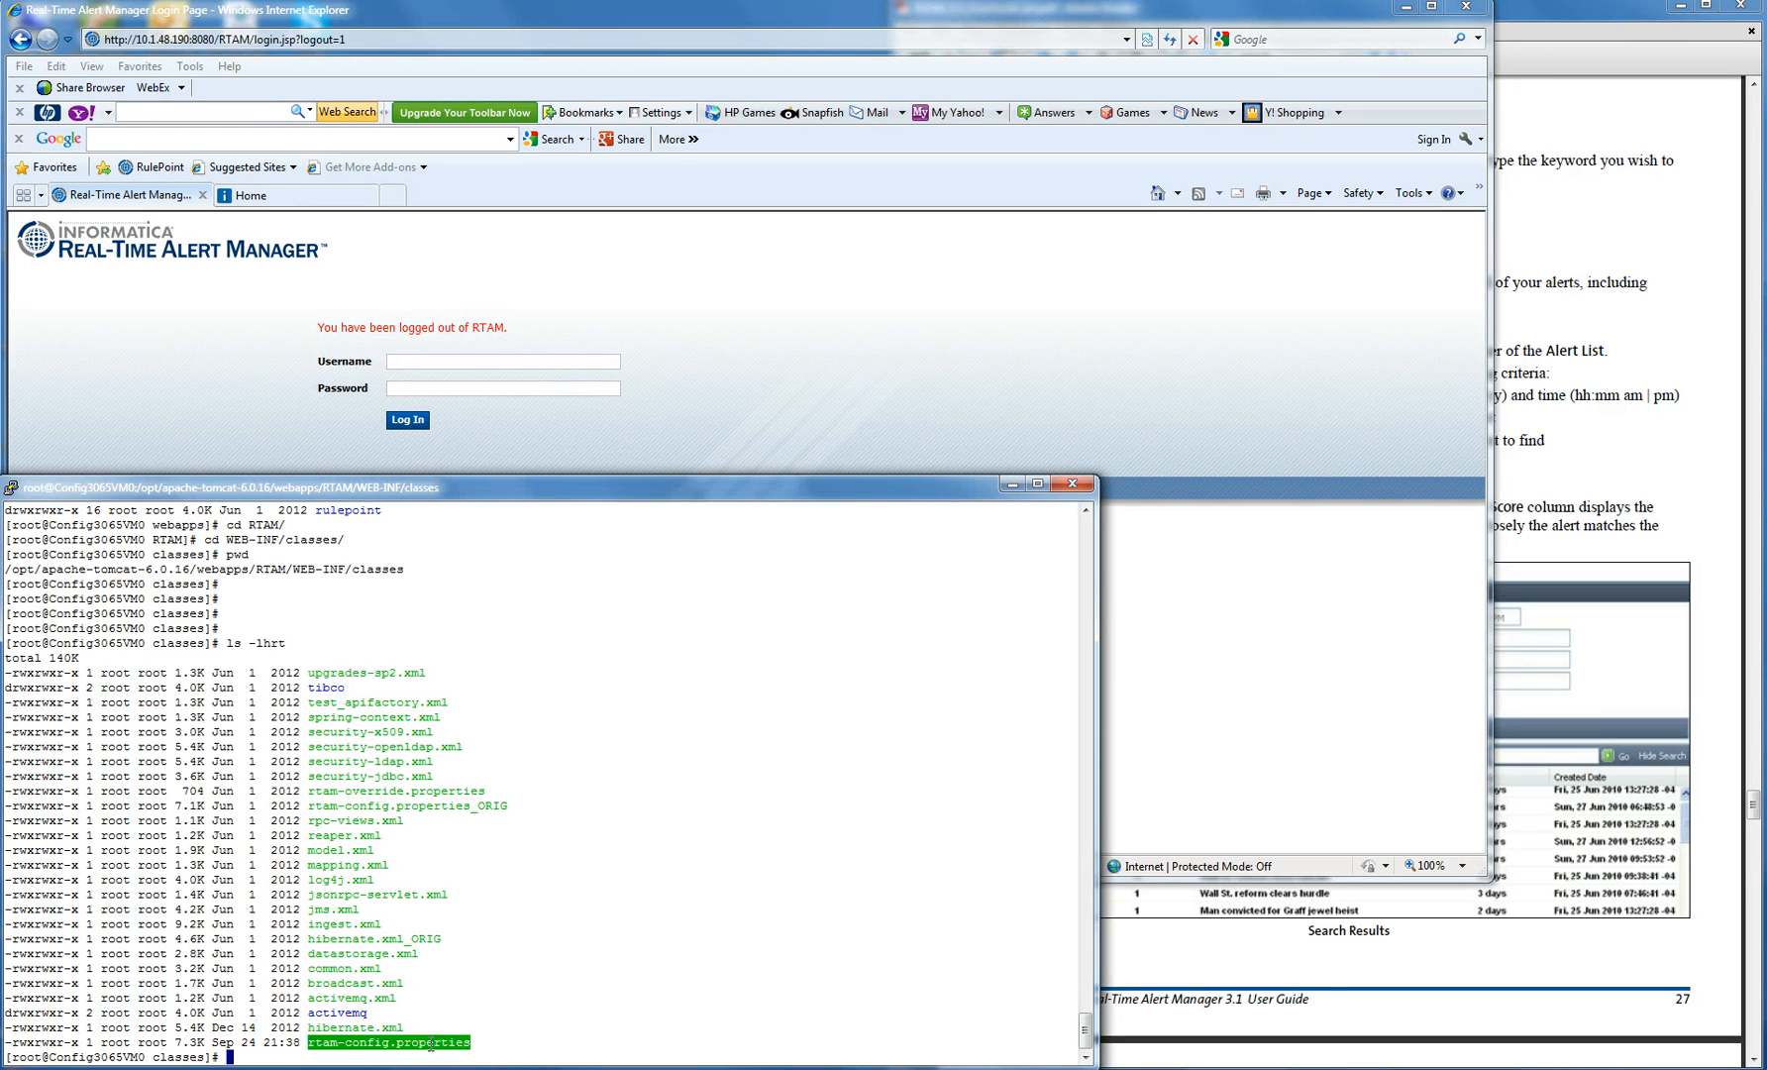
click(592, 1034)
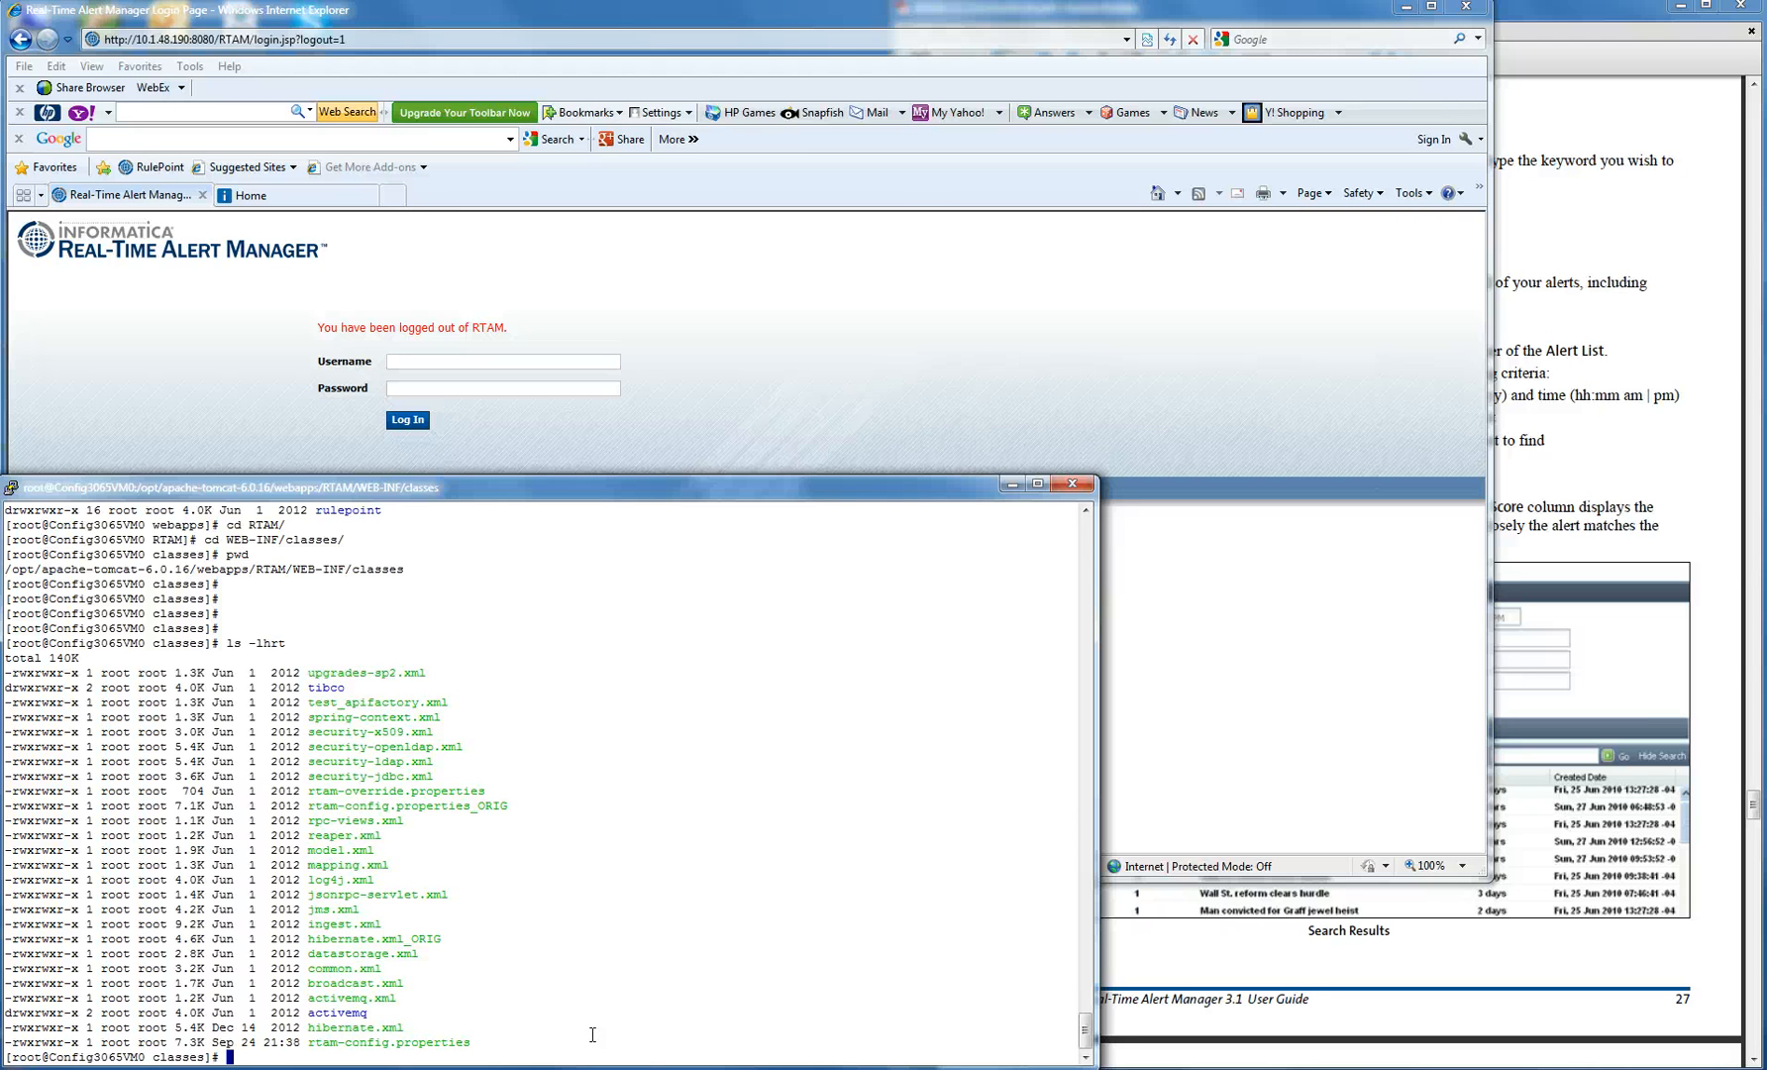
text(vi rtam-config.properties)
- Open rtam-config.properties in vi and move to the index.enabled=false value
key(Return)
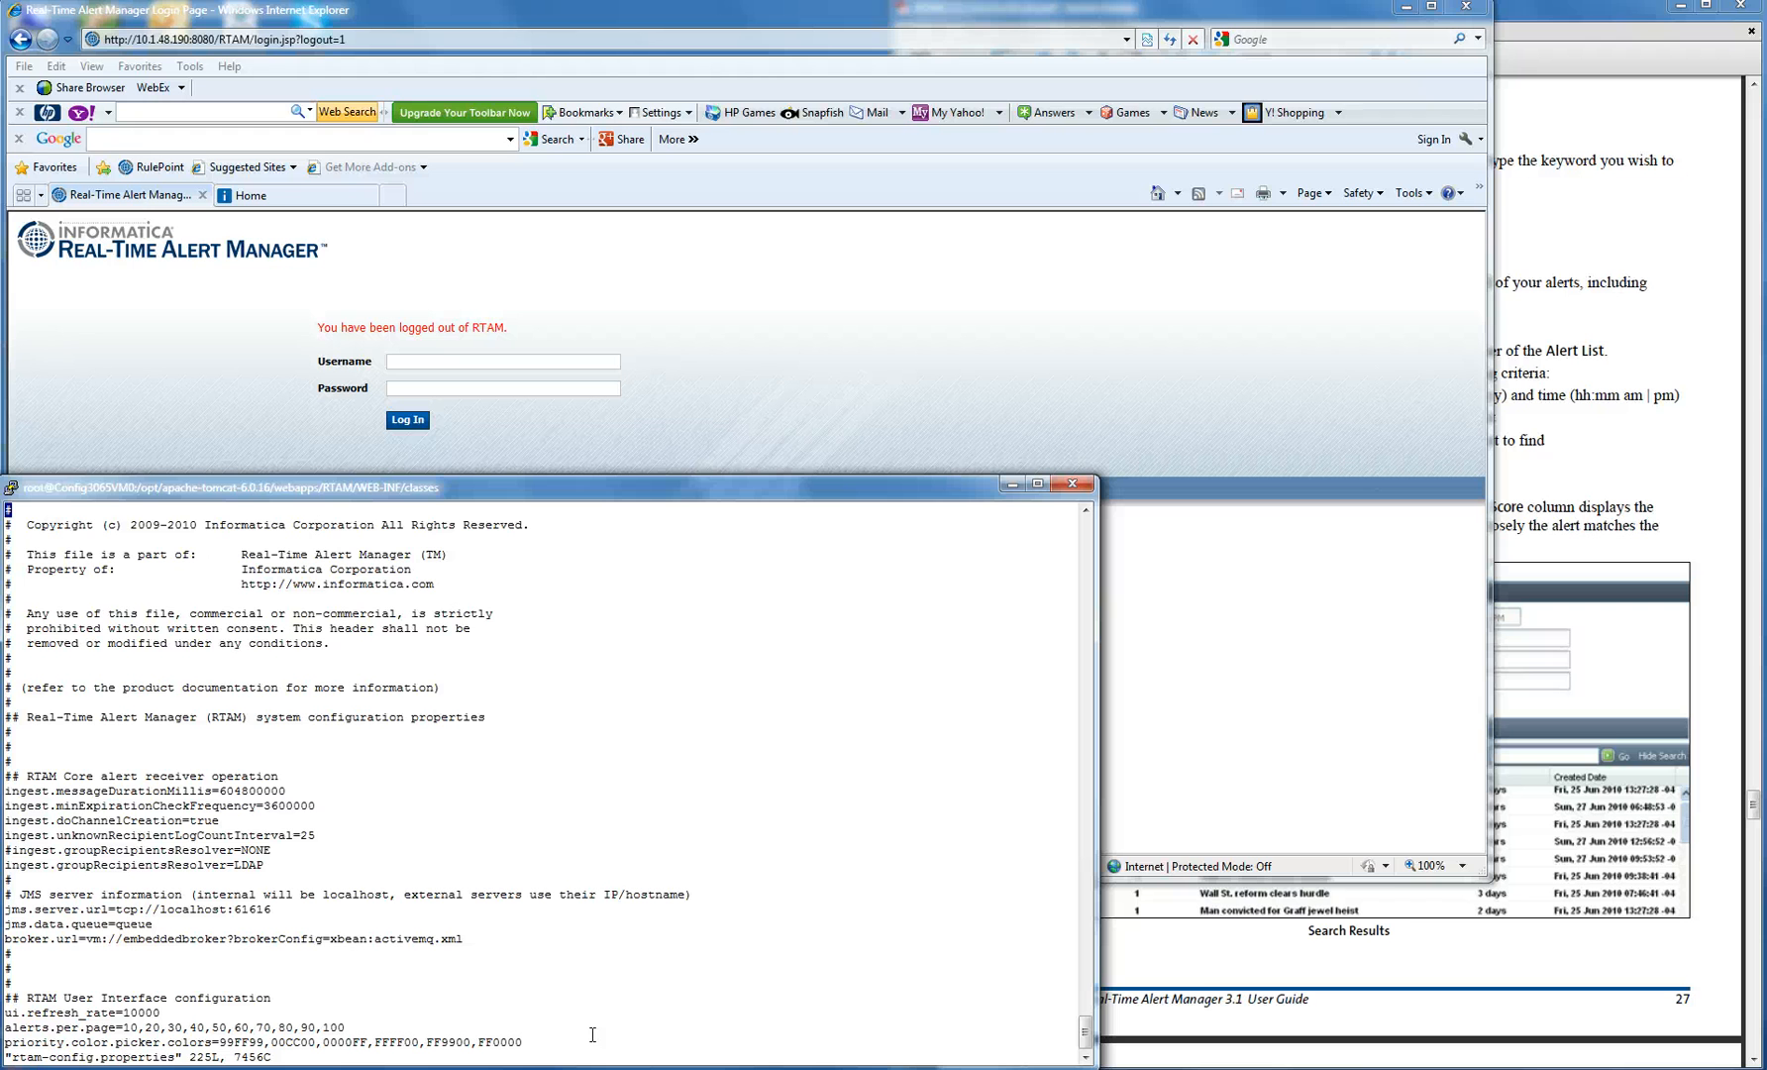
key(Down)
key(Down)
key(Down)
key(Down)
key(Down)
key(Down)
key(Down)
key(Down)
key(Down)
key(Down)
key(Down)
key(Down)
key(Down)
key(Down)
key(Down)
key(Down)
key(Down)
key(Down)
key(Down)
key(Down)
key(Down)
key(Down)
key(Down)
key(Down)
key(Down)
key(Down)
key(Down)
key(Down)
key(Down)
key(Down)
key(Down)
key(Down)
key(Down)
key(Down)
key(Down)
key(Down)
key(Down)
key(Down)
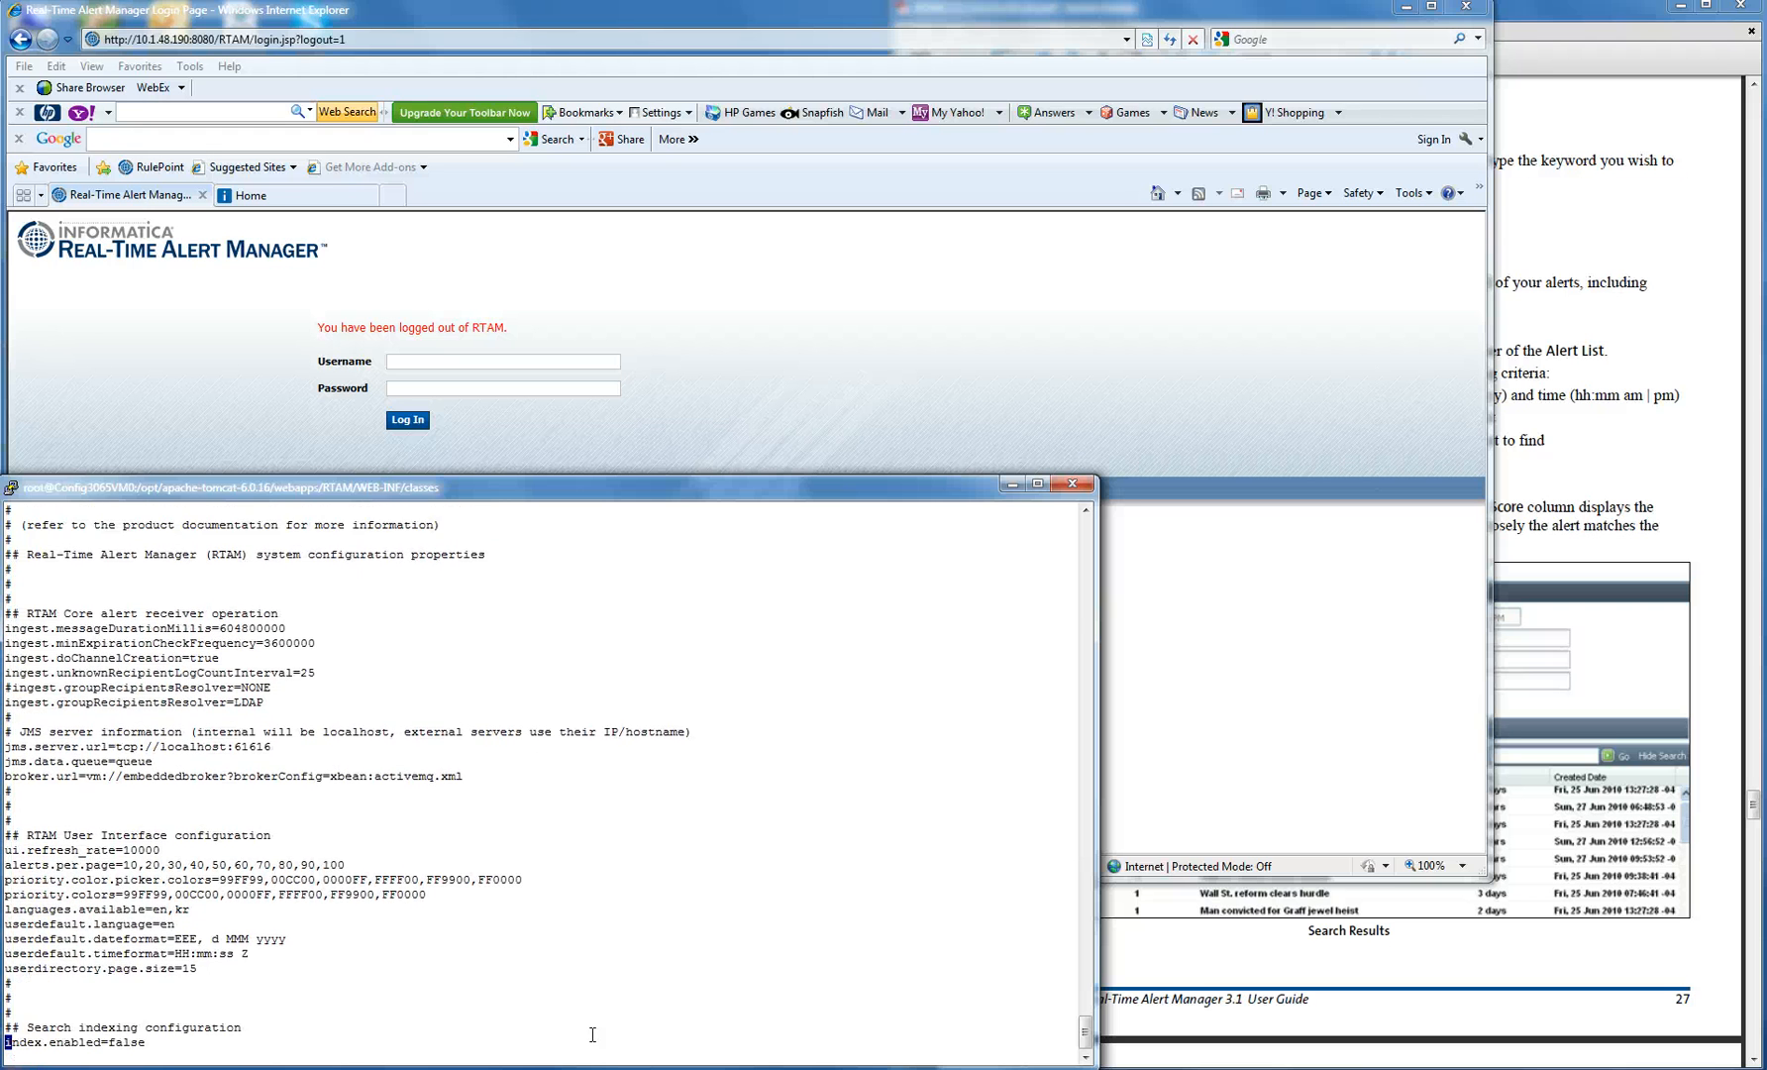
key(Down)
key(Down)
key(Down)
key(Down)
key(Down)
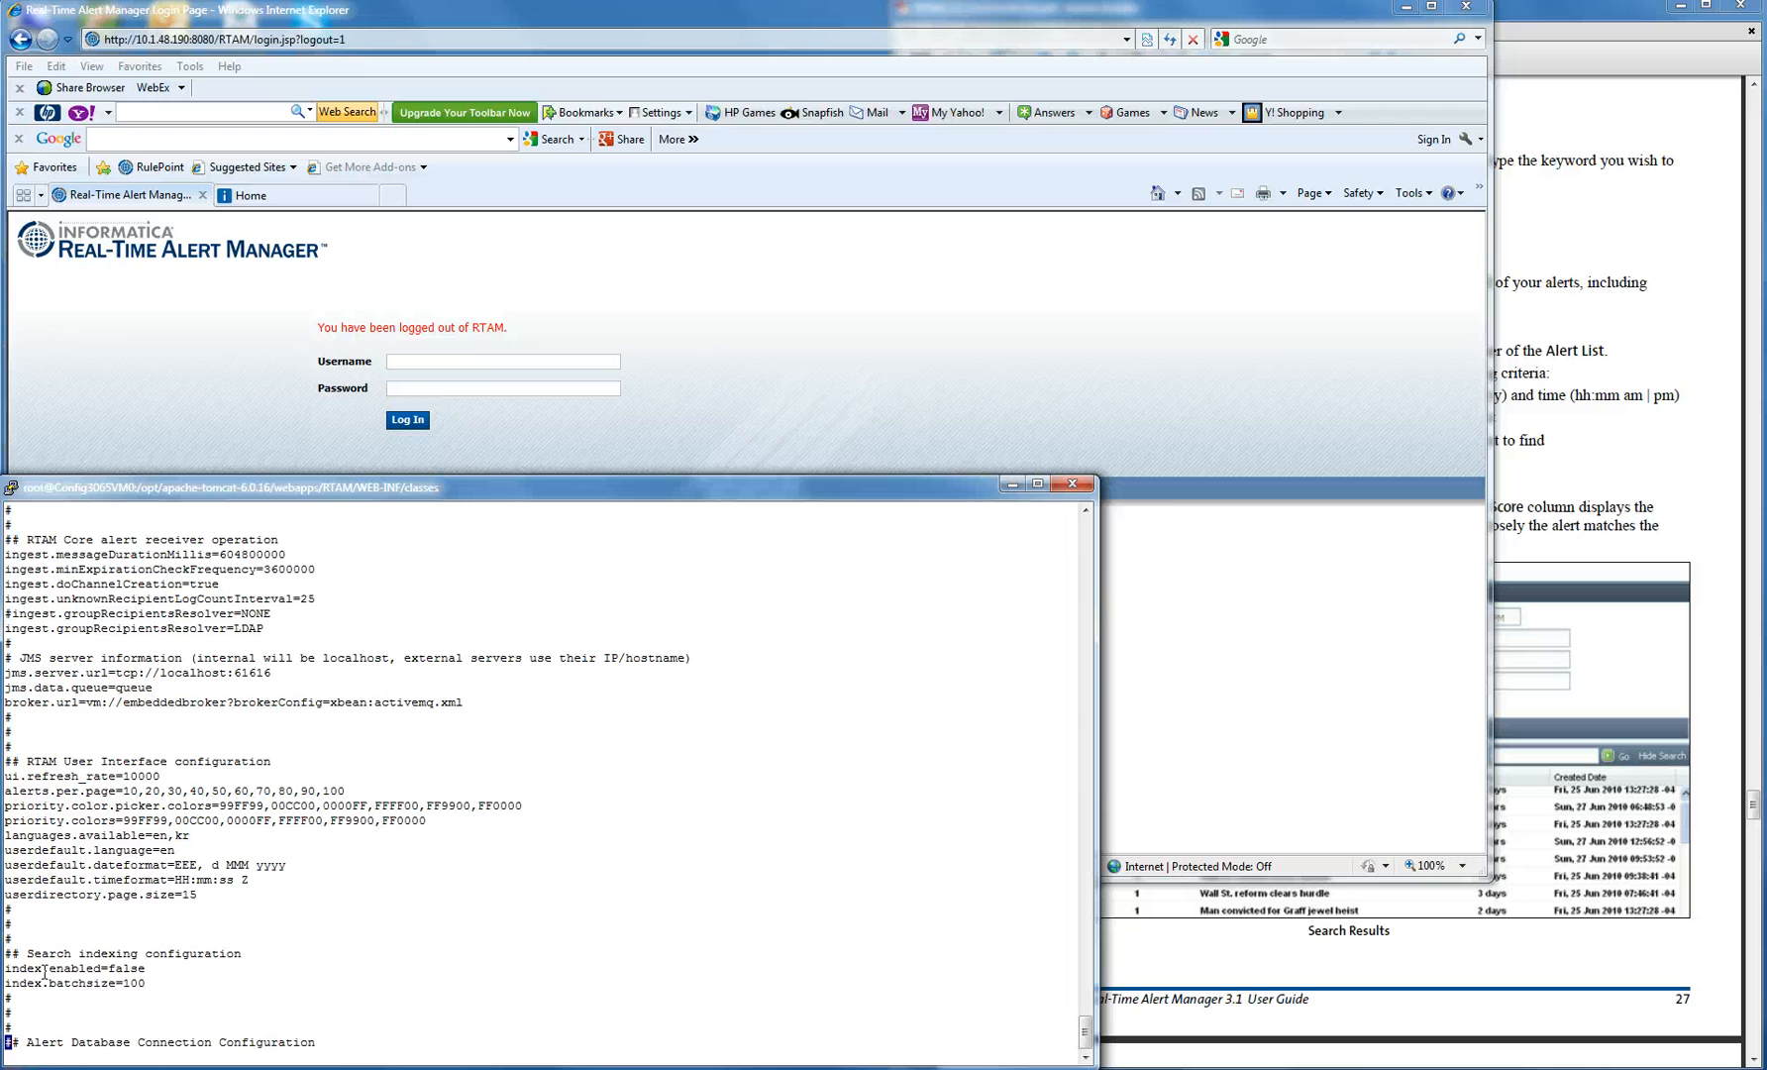
drag(8, 966, 142, 969)
key(ctrl+c)
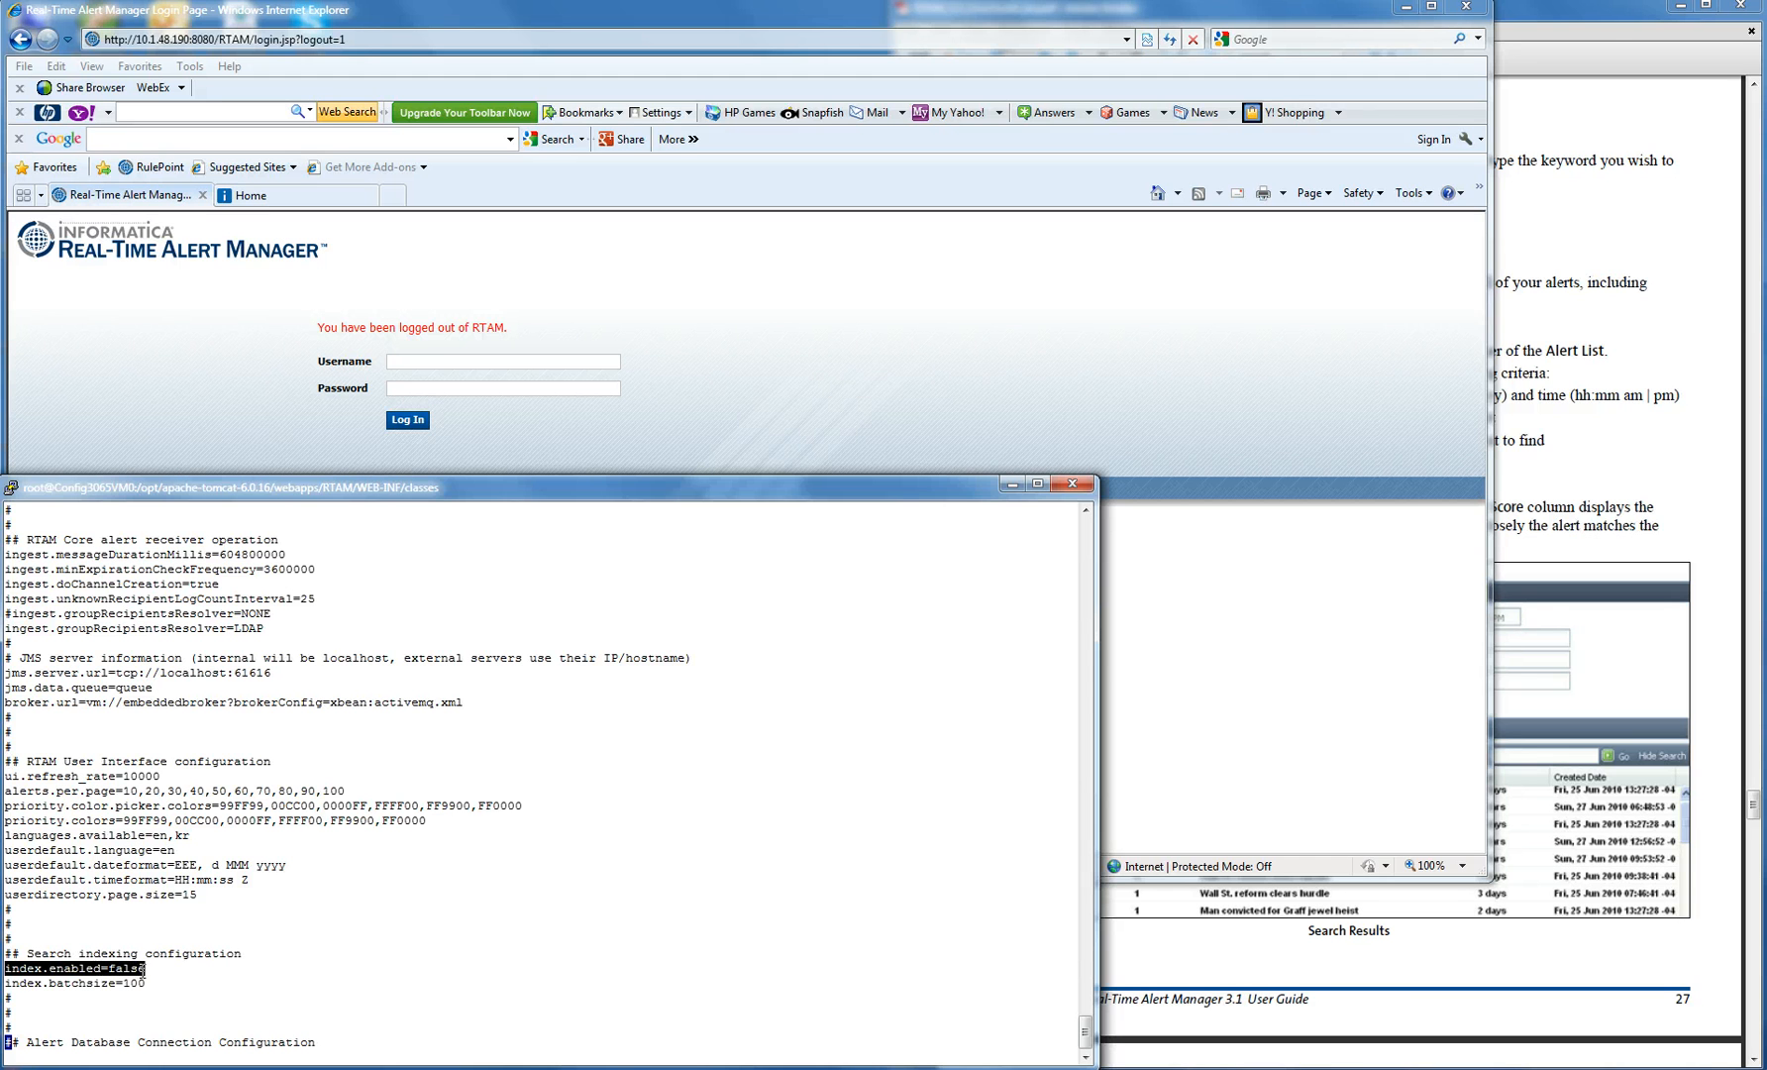
click(277, 989)
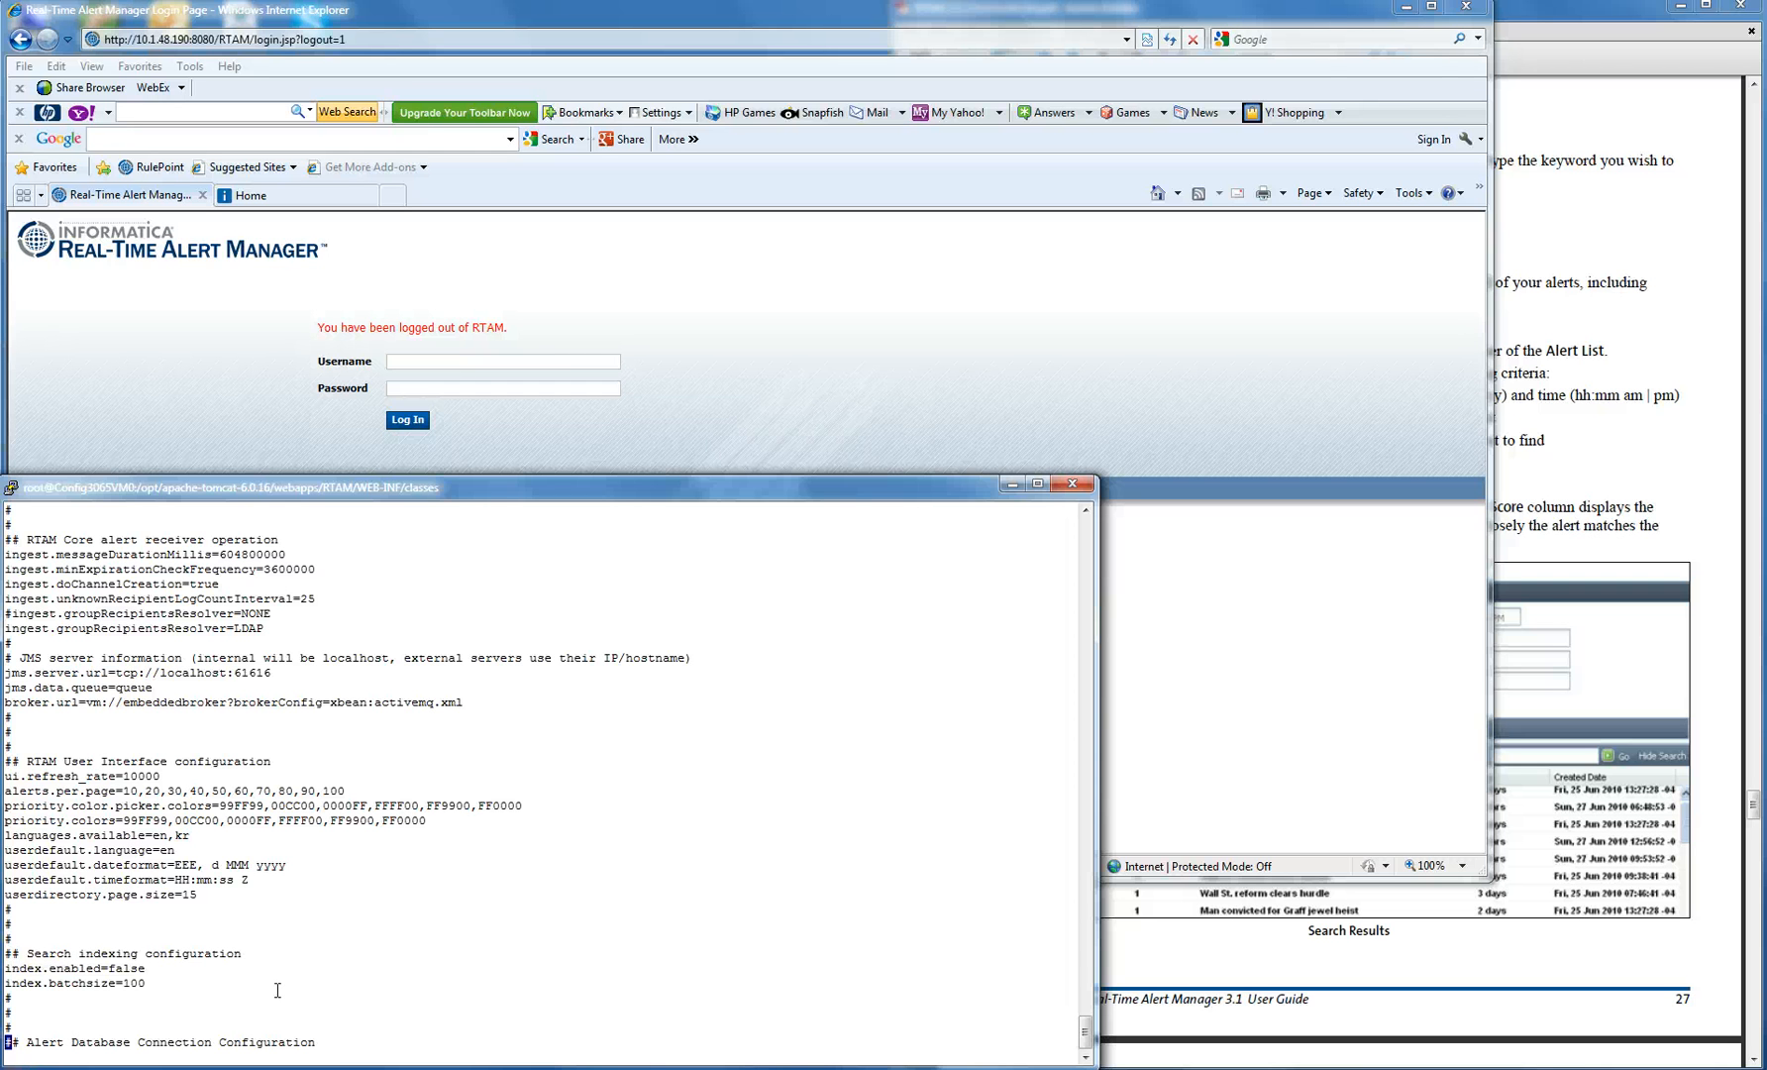
key(Up)
key(Up)
key(Up)
key(Up)
key(Down)
key(Right)
key(Right)
key(Right)
key(Right)
key(Right)
key(Right)
key(Right)
key(Right)
key(Right)
key(Right)
key(Right)
key(Right)
key(Right)
key(Right)
key(Right)
key(Right)
key(Right)
key(Right)
key(Left)
key(Left)
key(Left)
key(Left)
- Change index.enabled to true with cw and save the file with :wq
text(cwtrue)
key(Escape)
text(:wq)
key(Return)
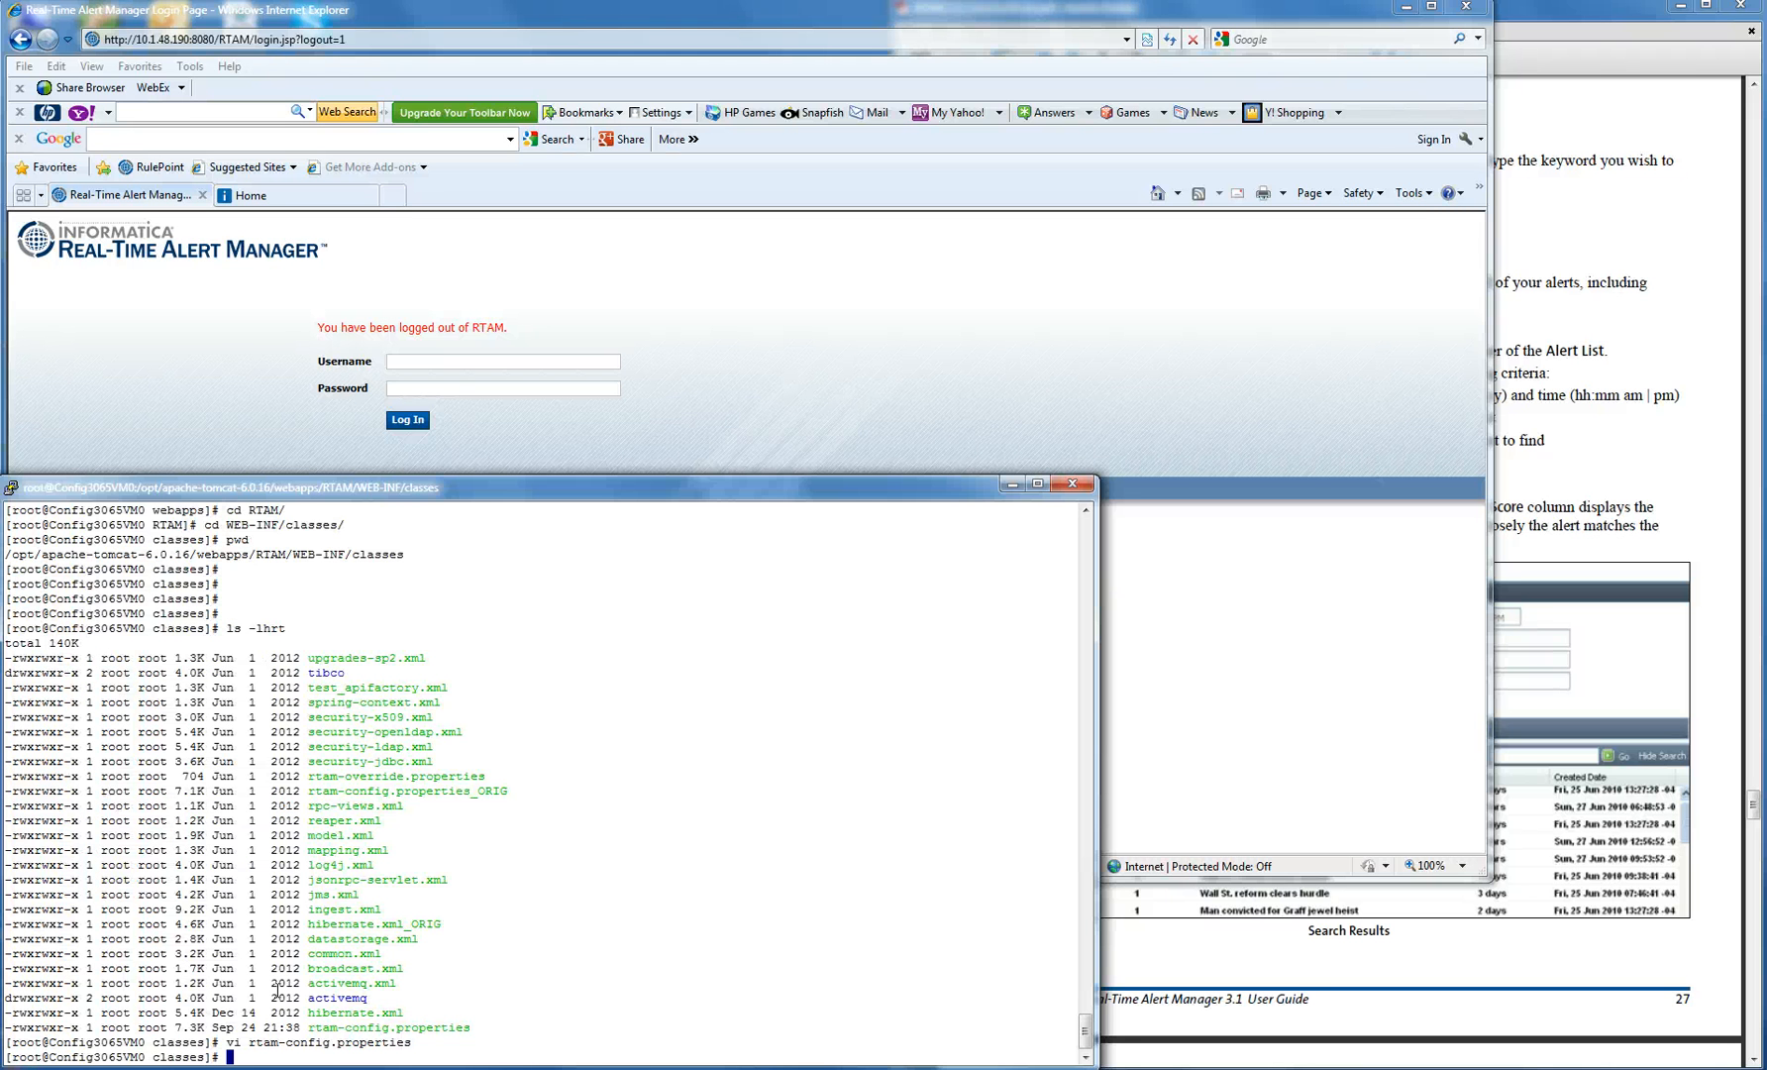
- Navigate back to Tomcat's bin folder and check for a Tomcat process with !ps
key(Return)
key(Return)
key(Return)
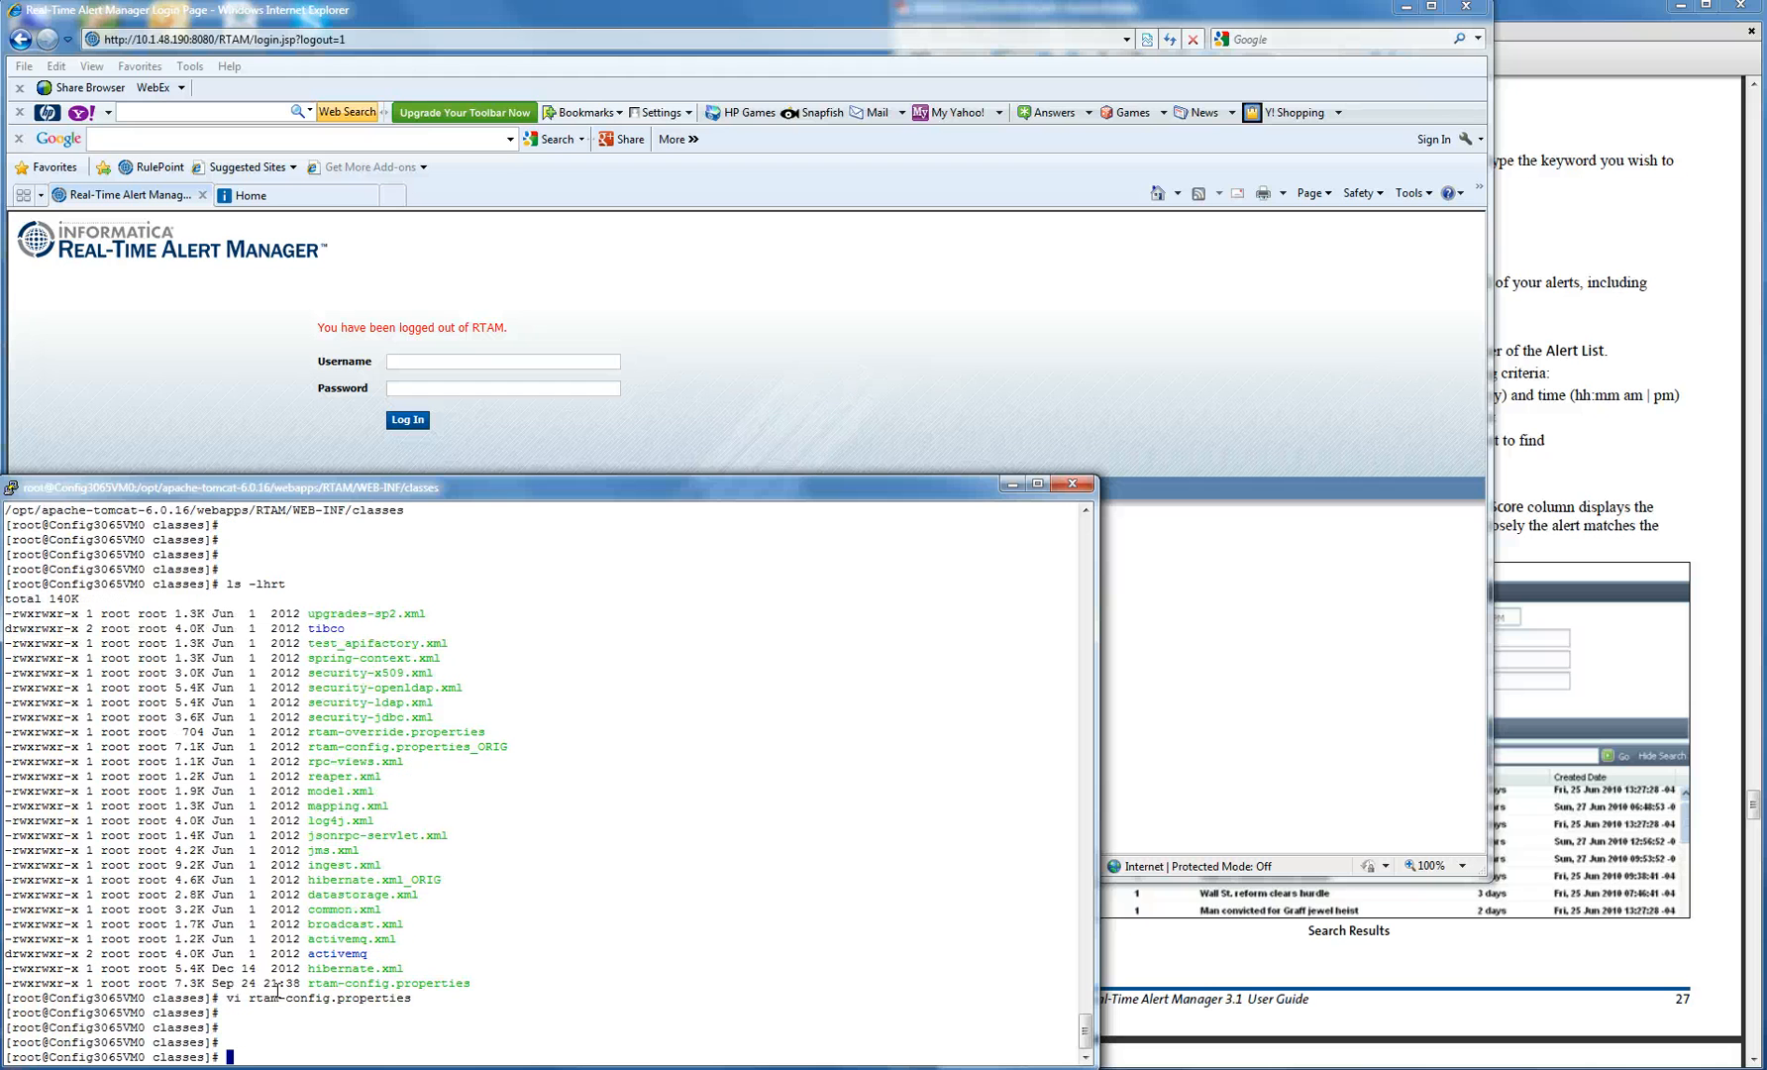
text(cd ../../../)
key(Return)
text(pwd)
key(Return)
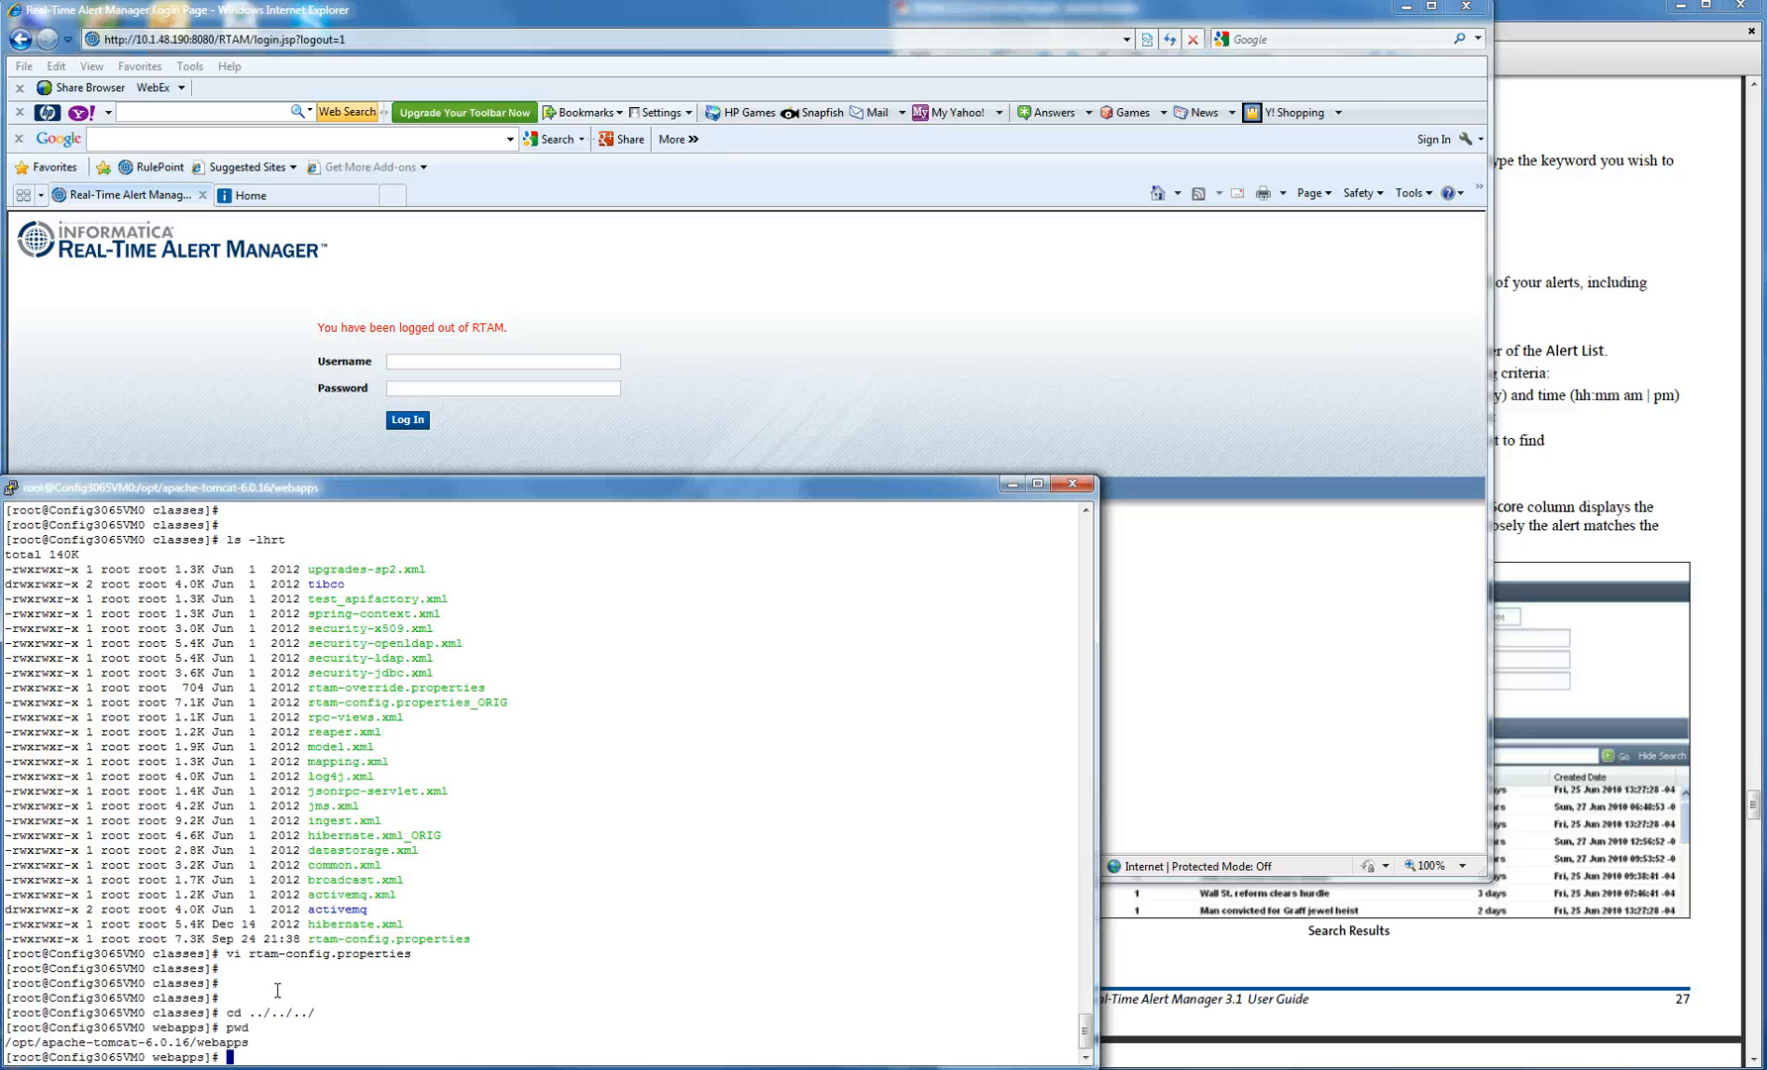
text(cd ../bin/)
key(Return)
key(Return)
key(Return)
key(Return)
key(Return)
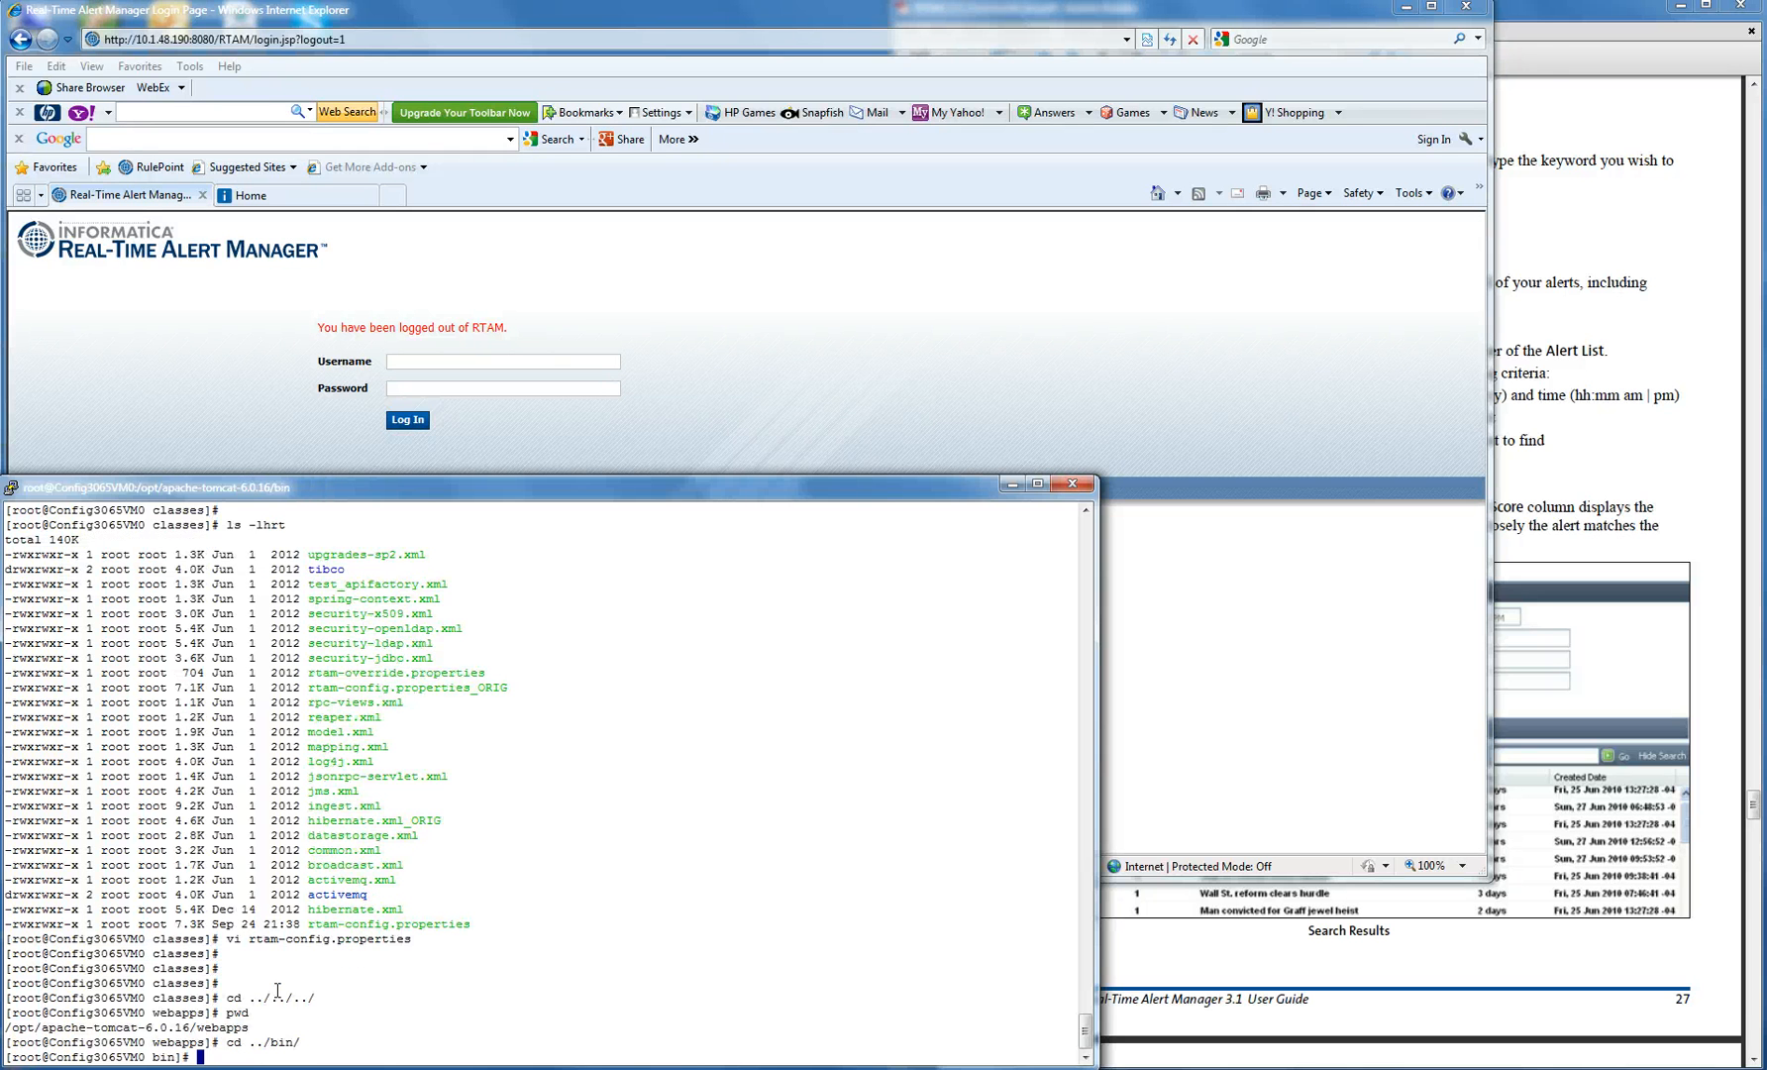
text(!ps)
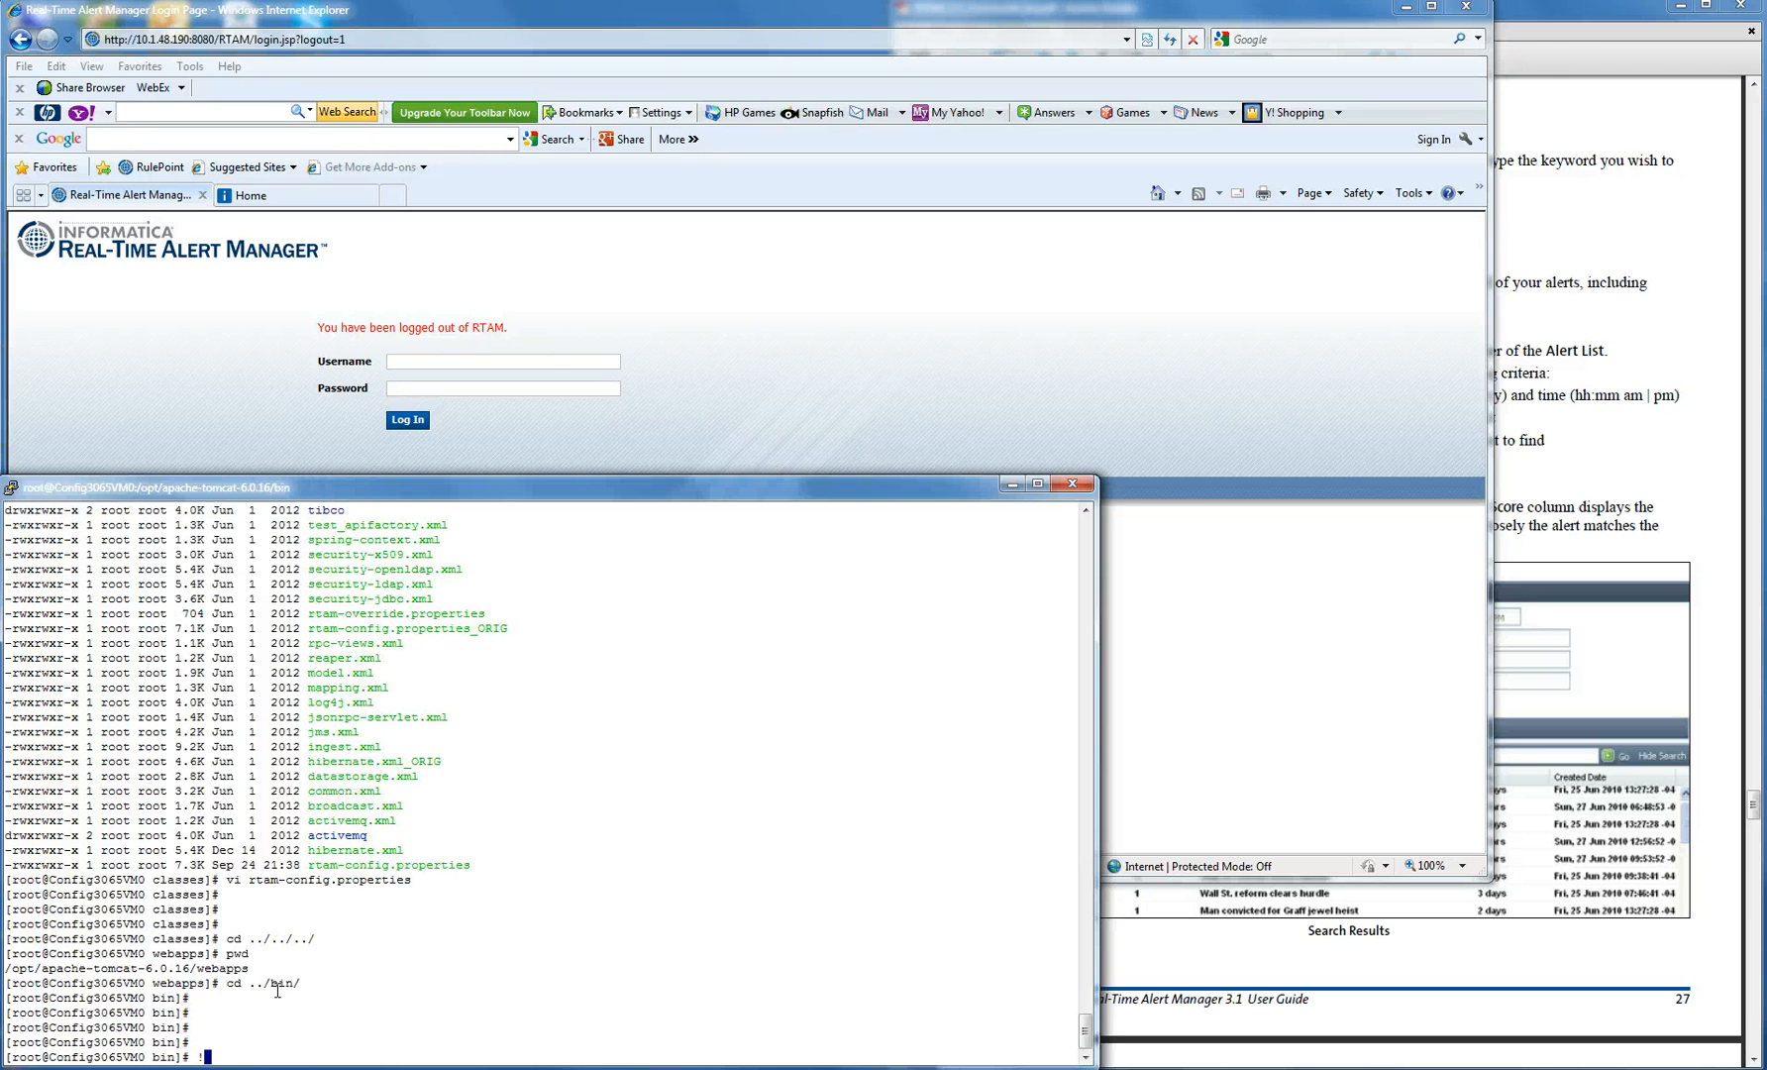
key(Return)
- Start Tomcat with ./catalina.sh start and confirm its java process with !ps
text(./catalina.sh )
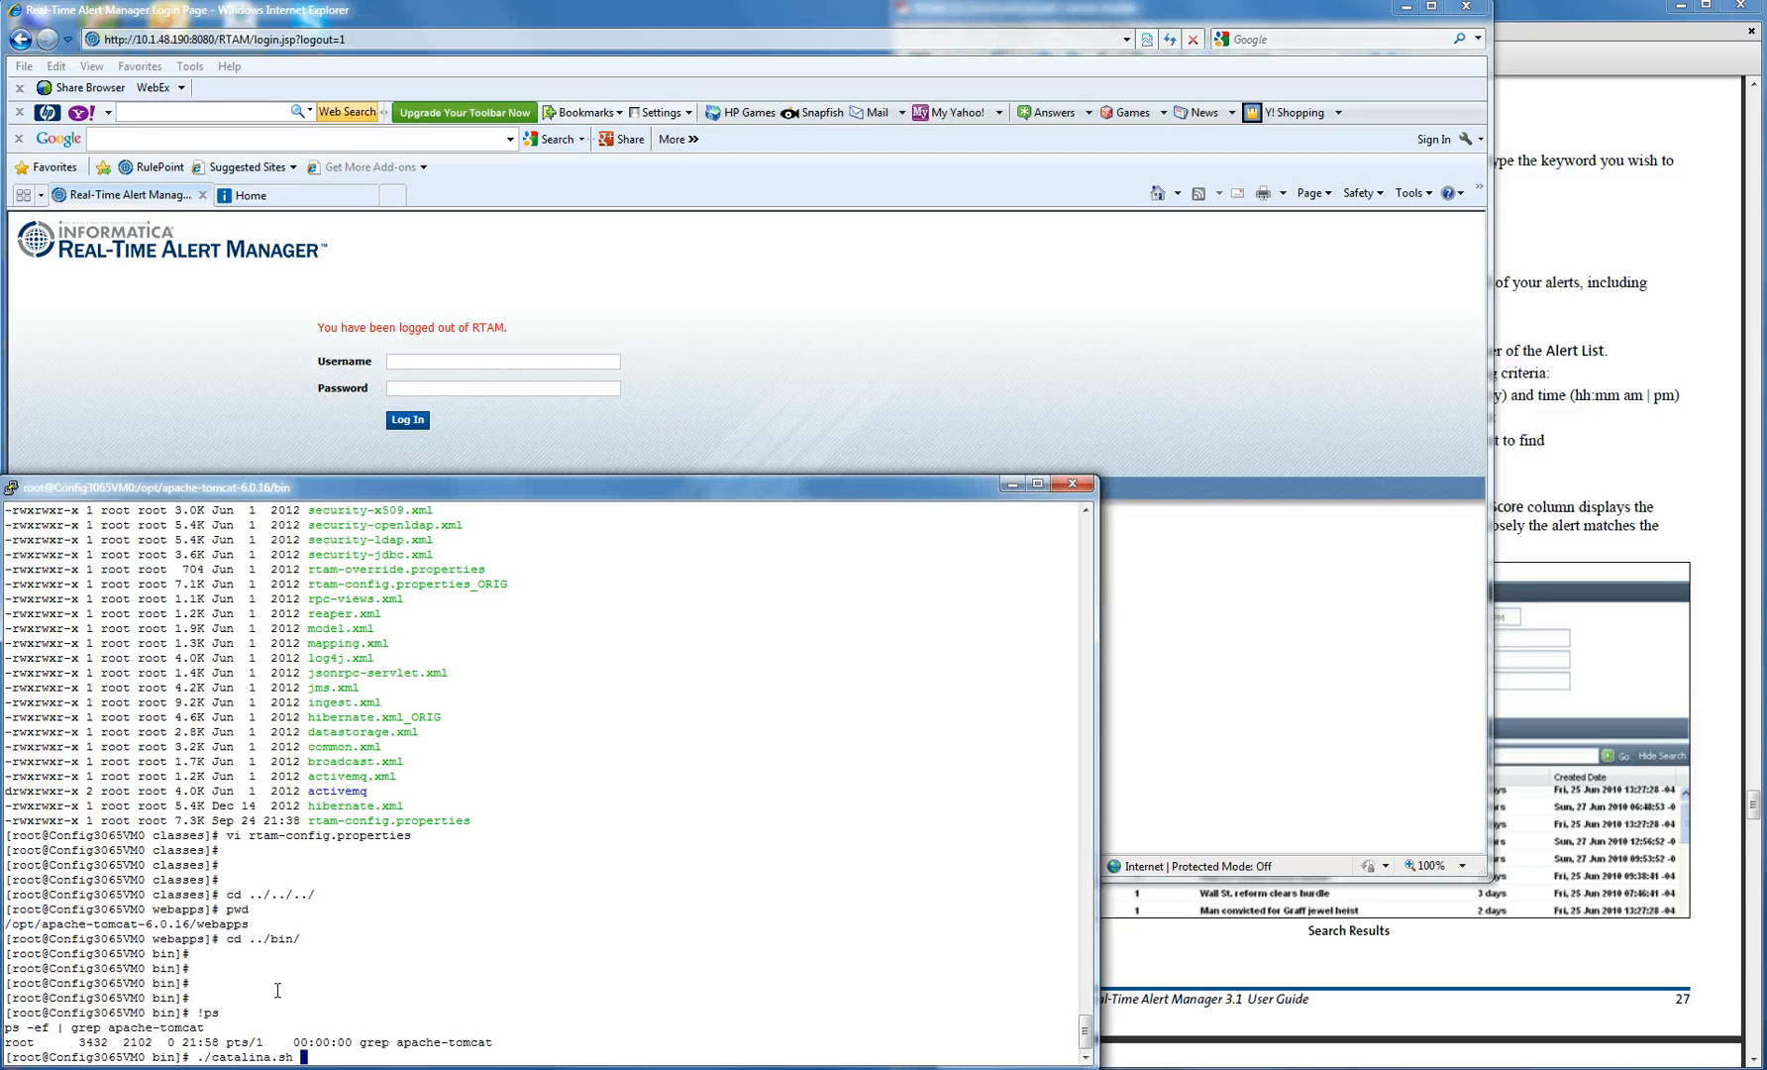
text(start)
key(Return)
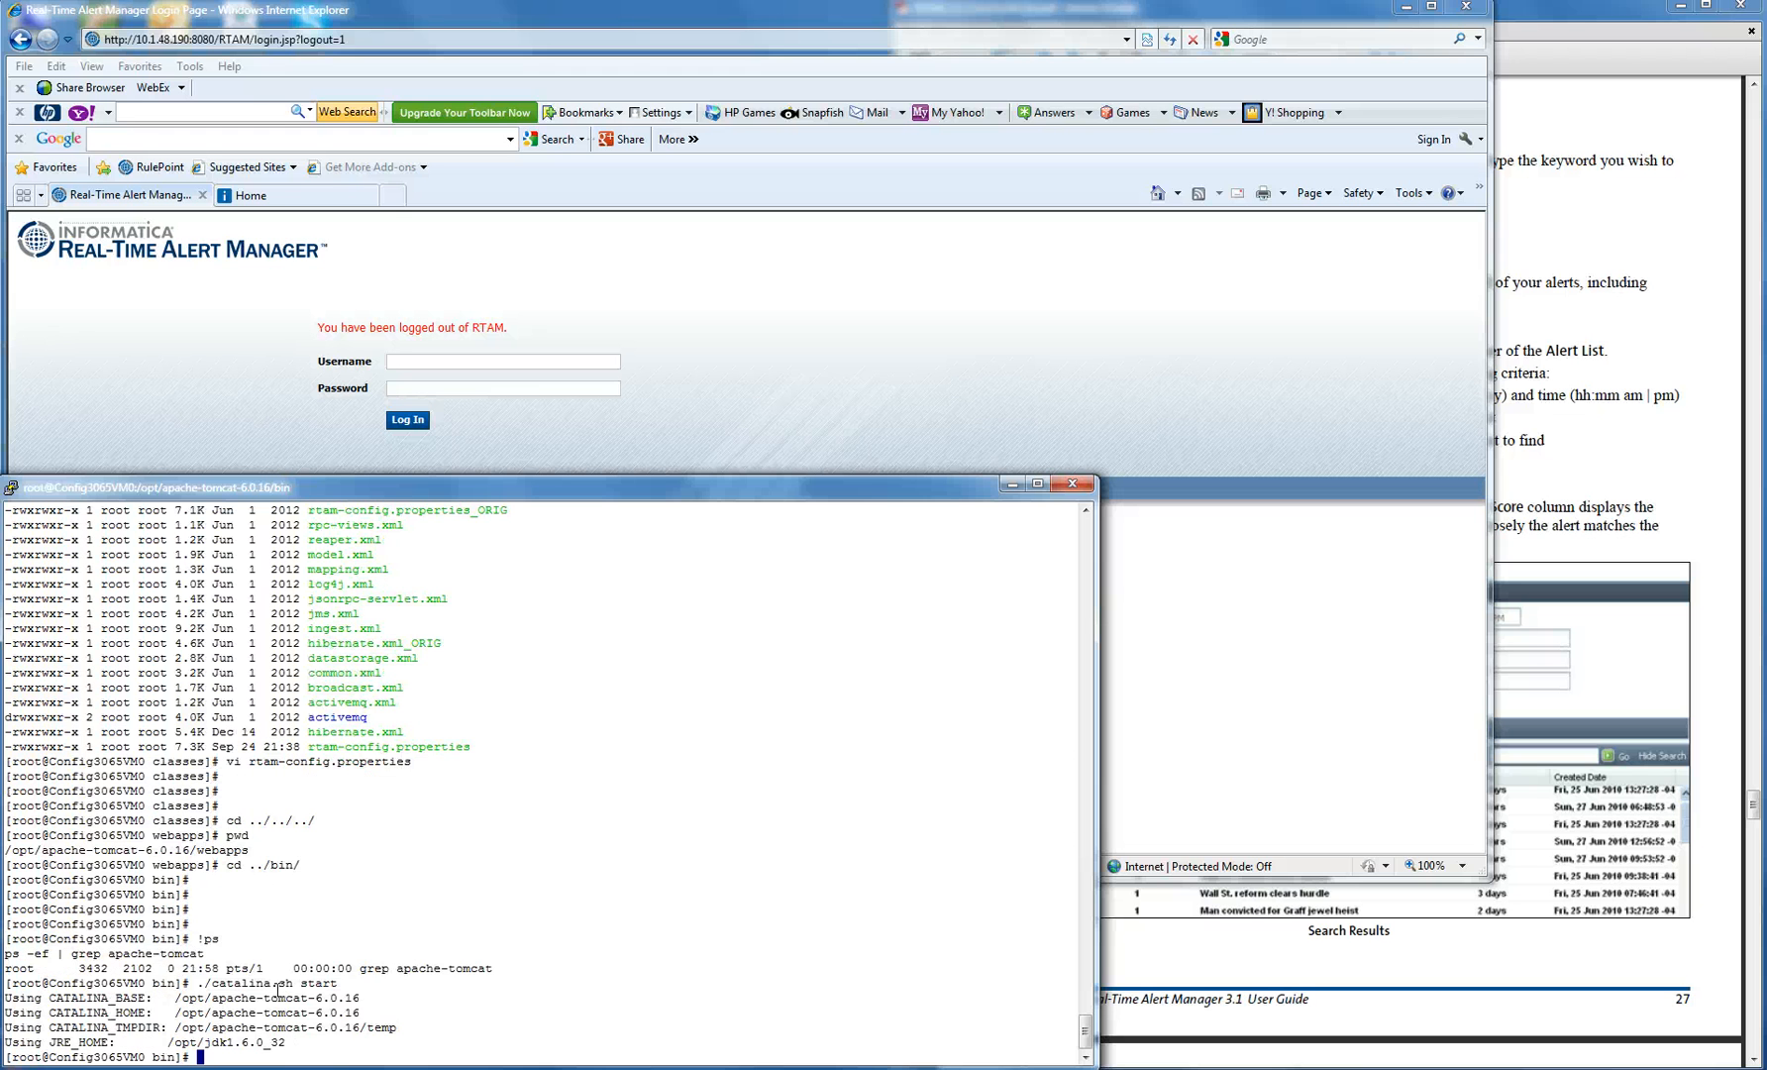
key(Return)
key(Return)
key(Return)
key(Return)
text(!ps)
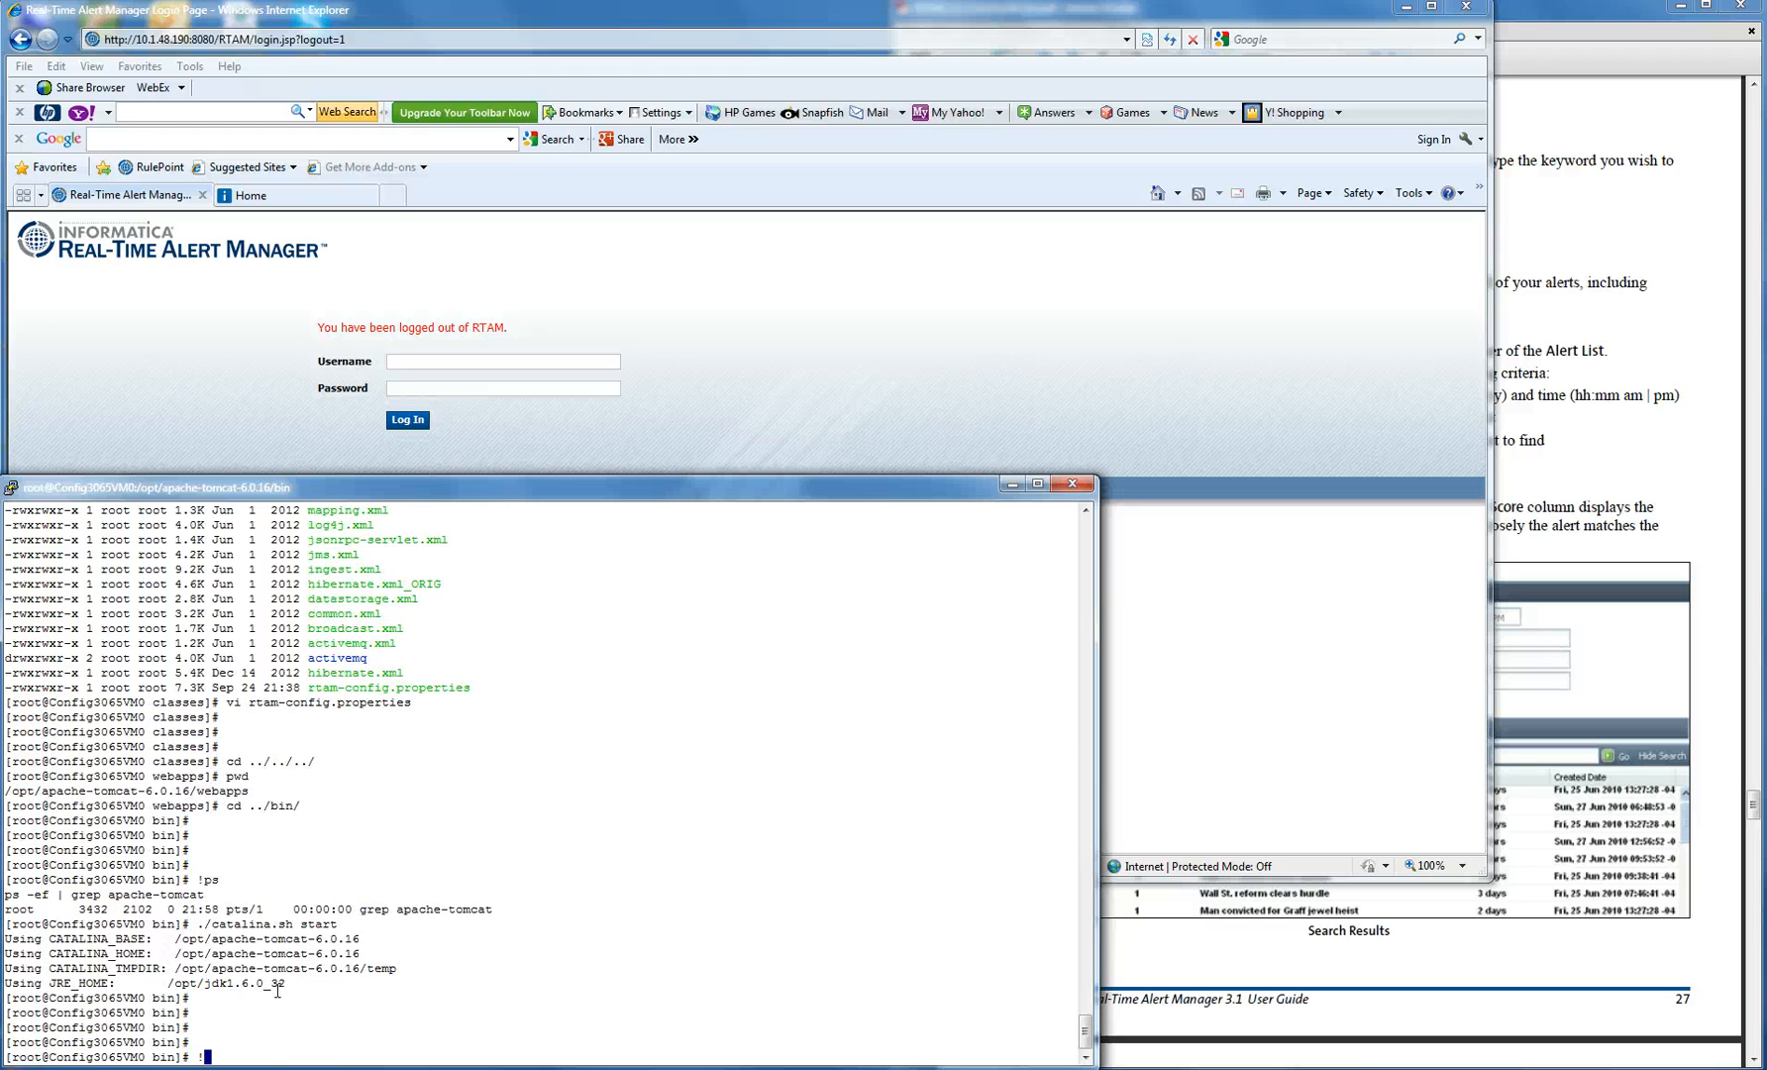
key(Return)
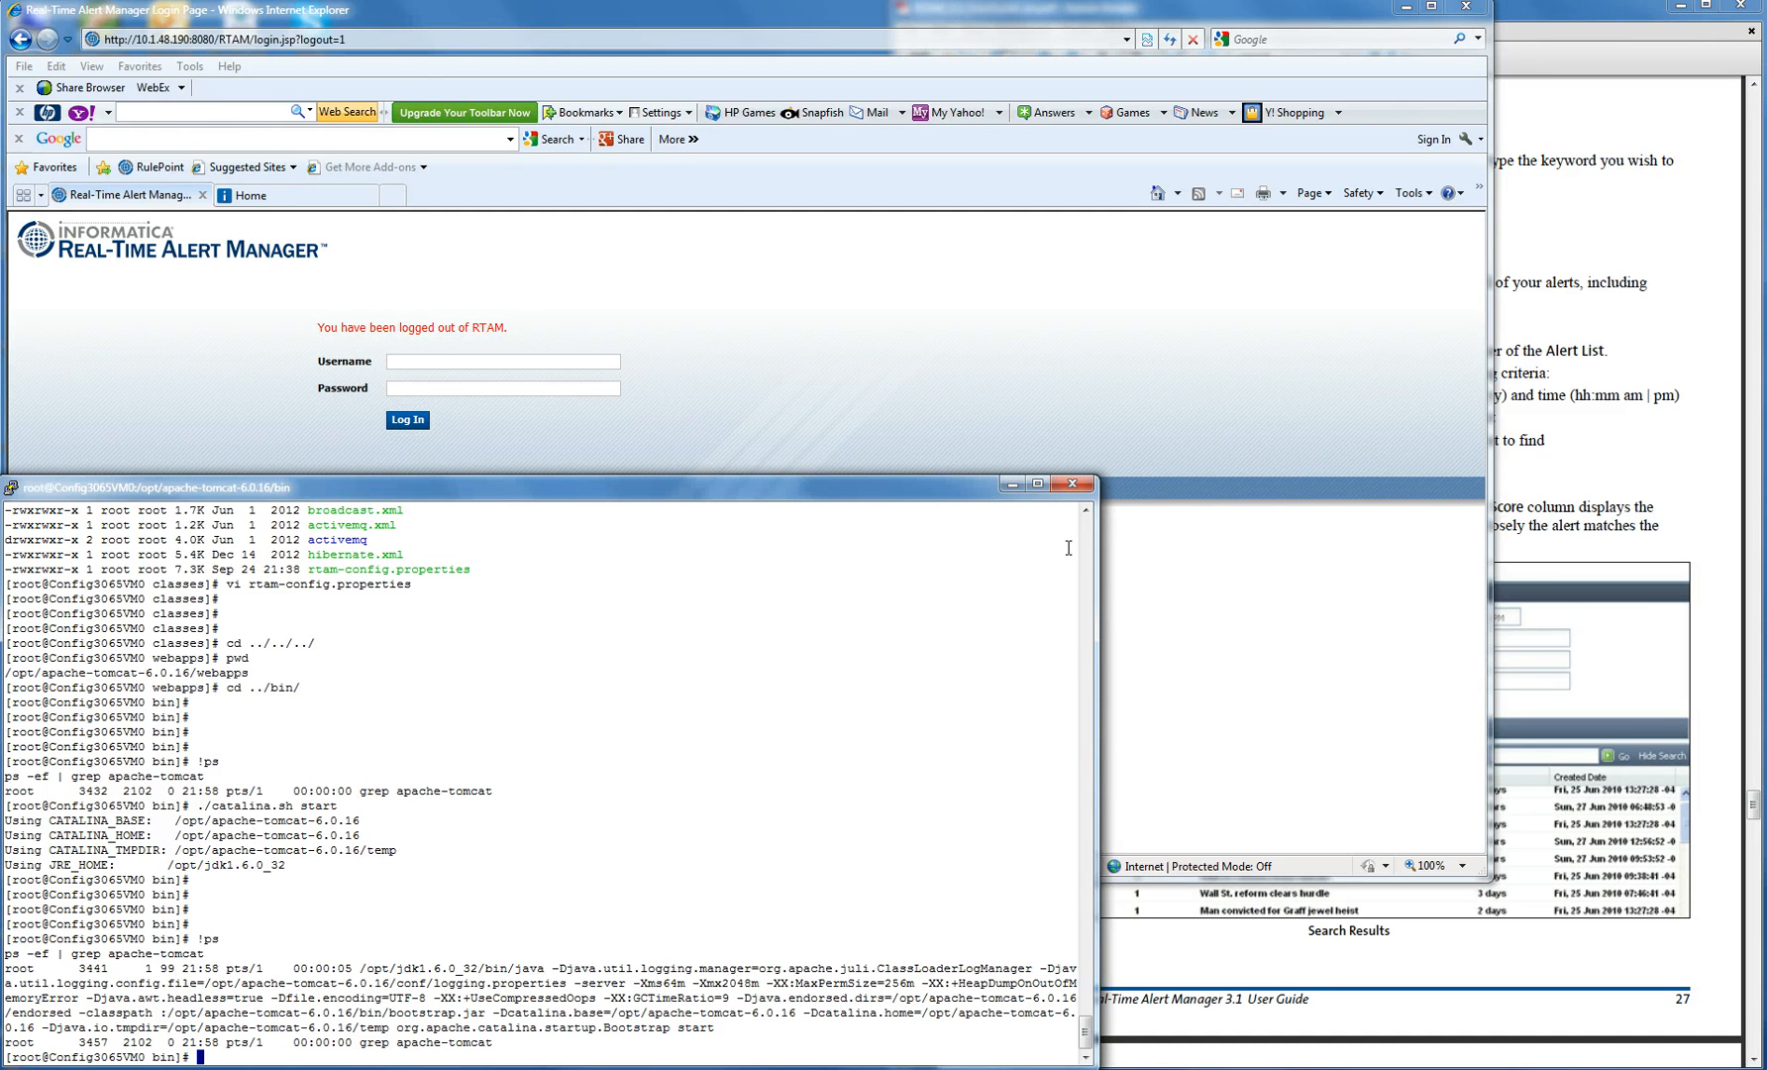
- Strip /login.jsp?logout=1 from the browser address and load the base RTAM URL
click(982, 365)
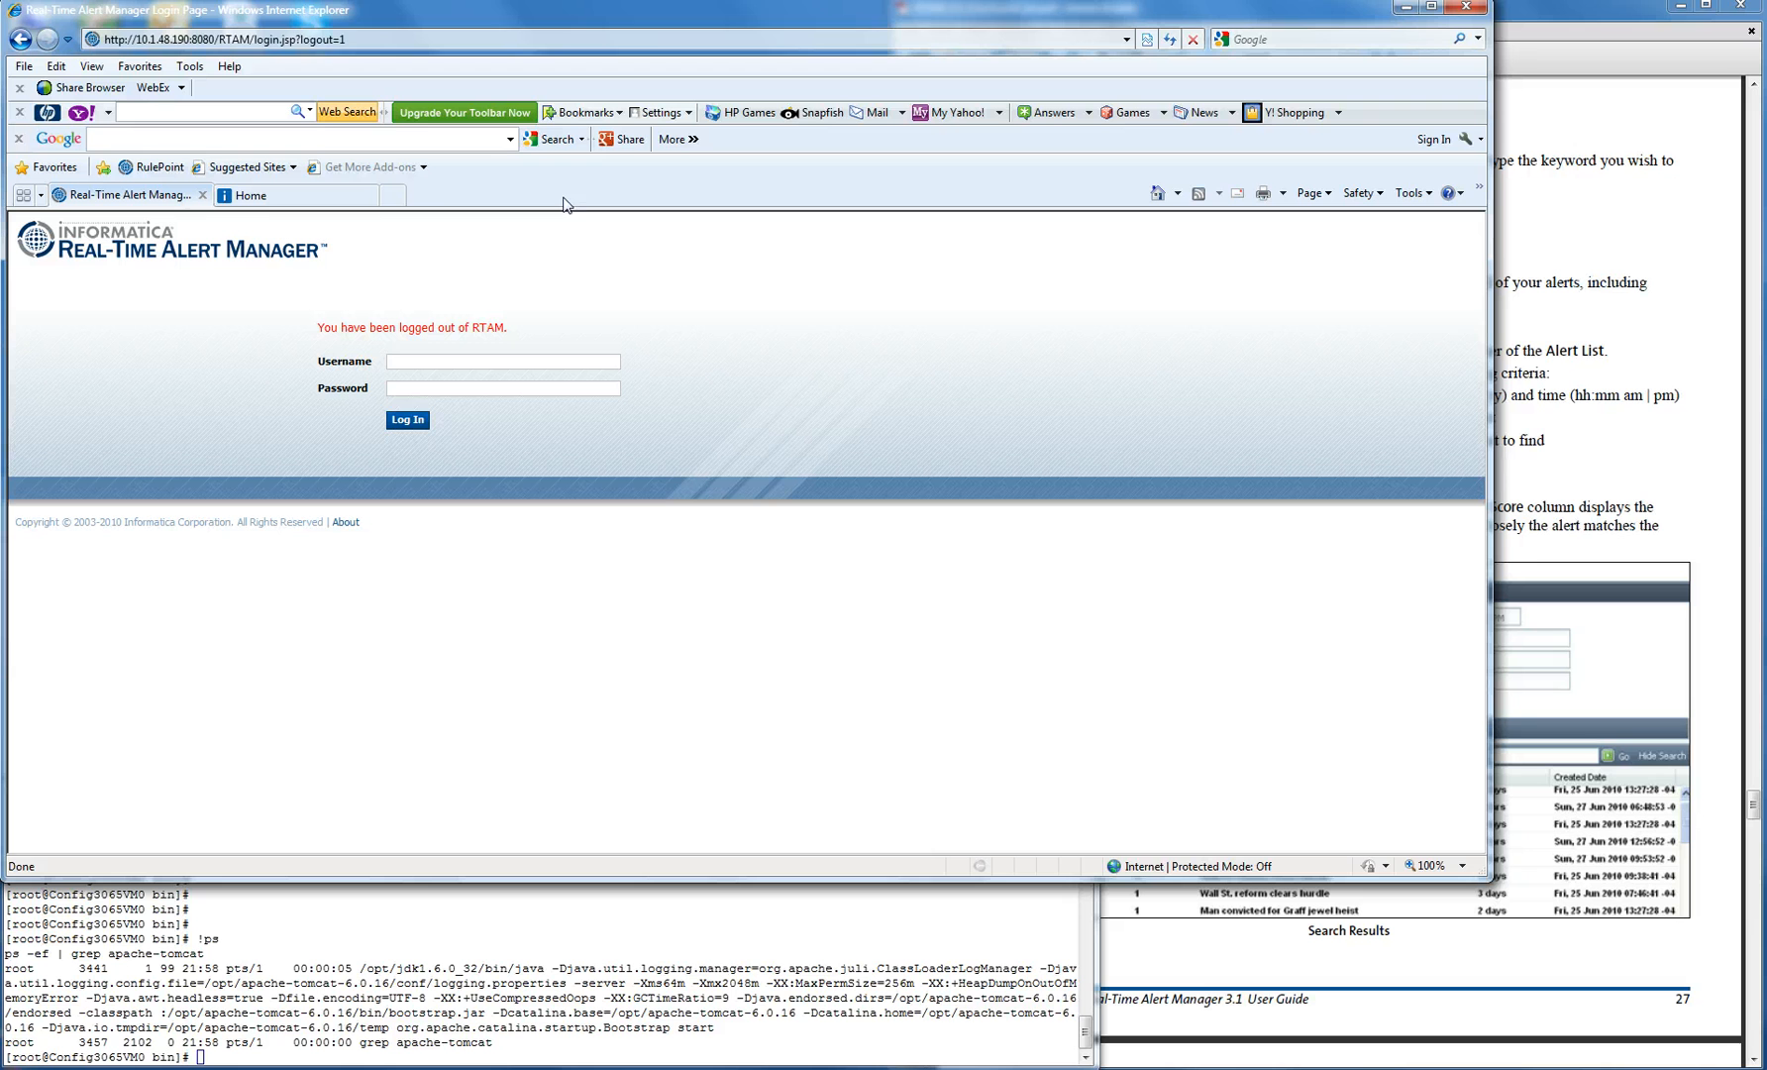
double_click(265, 40)
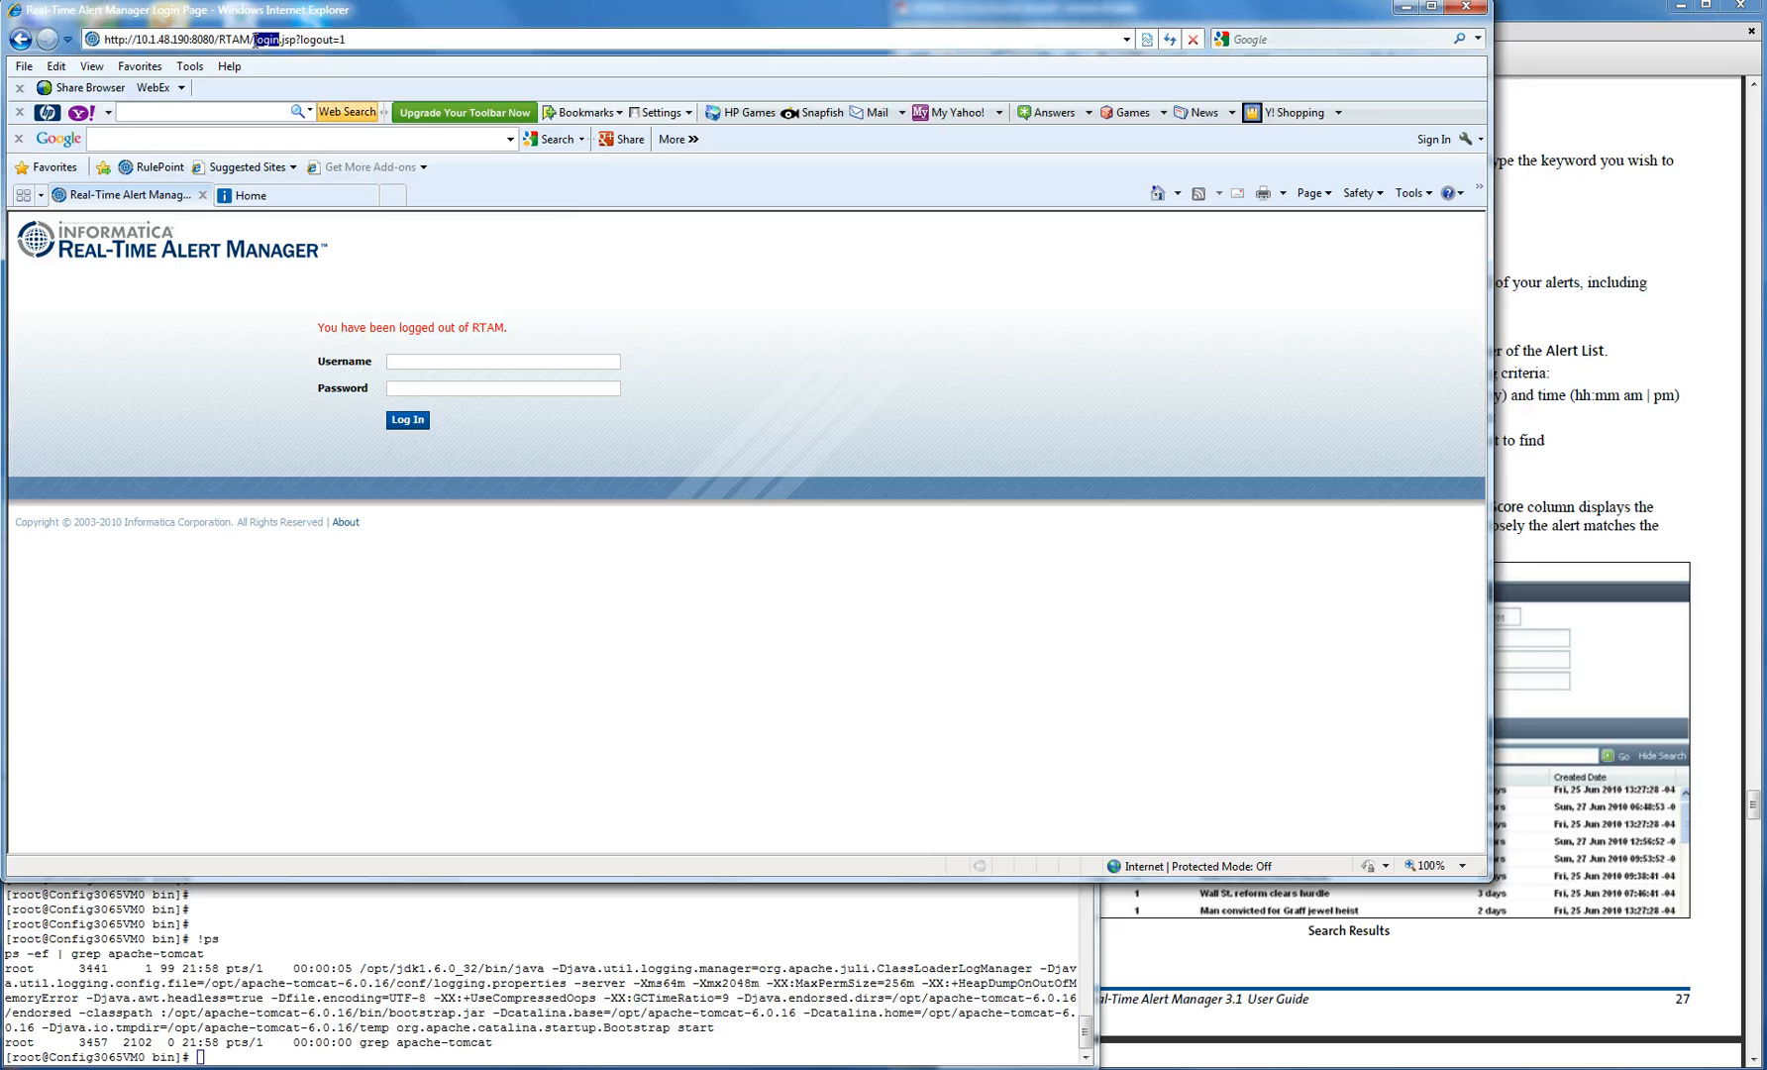
drag(251, 40, 430, 60)
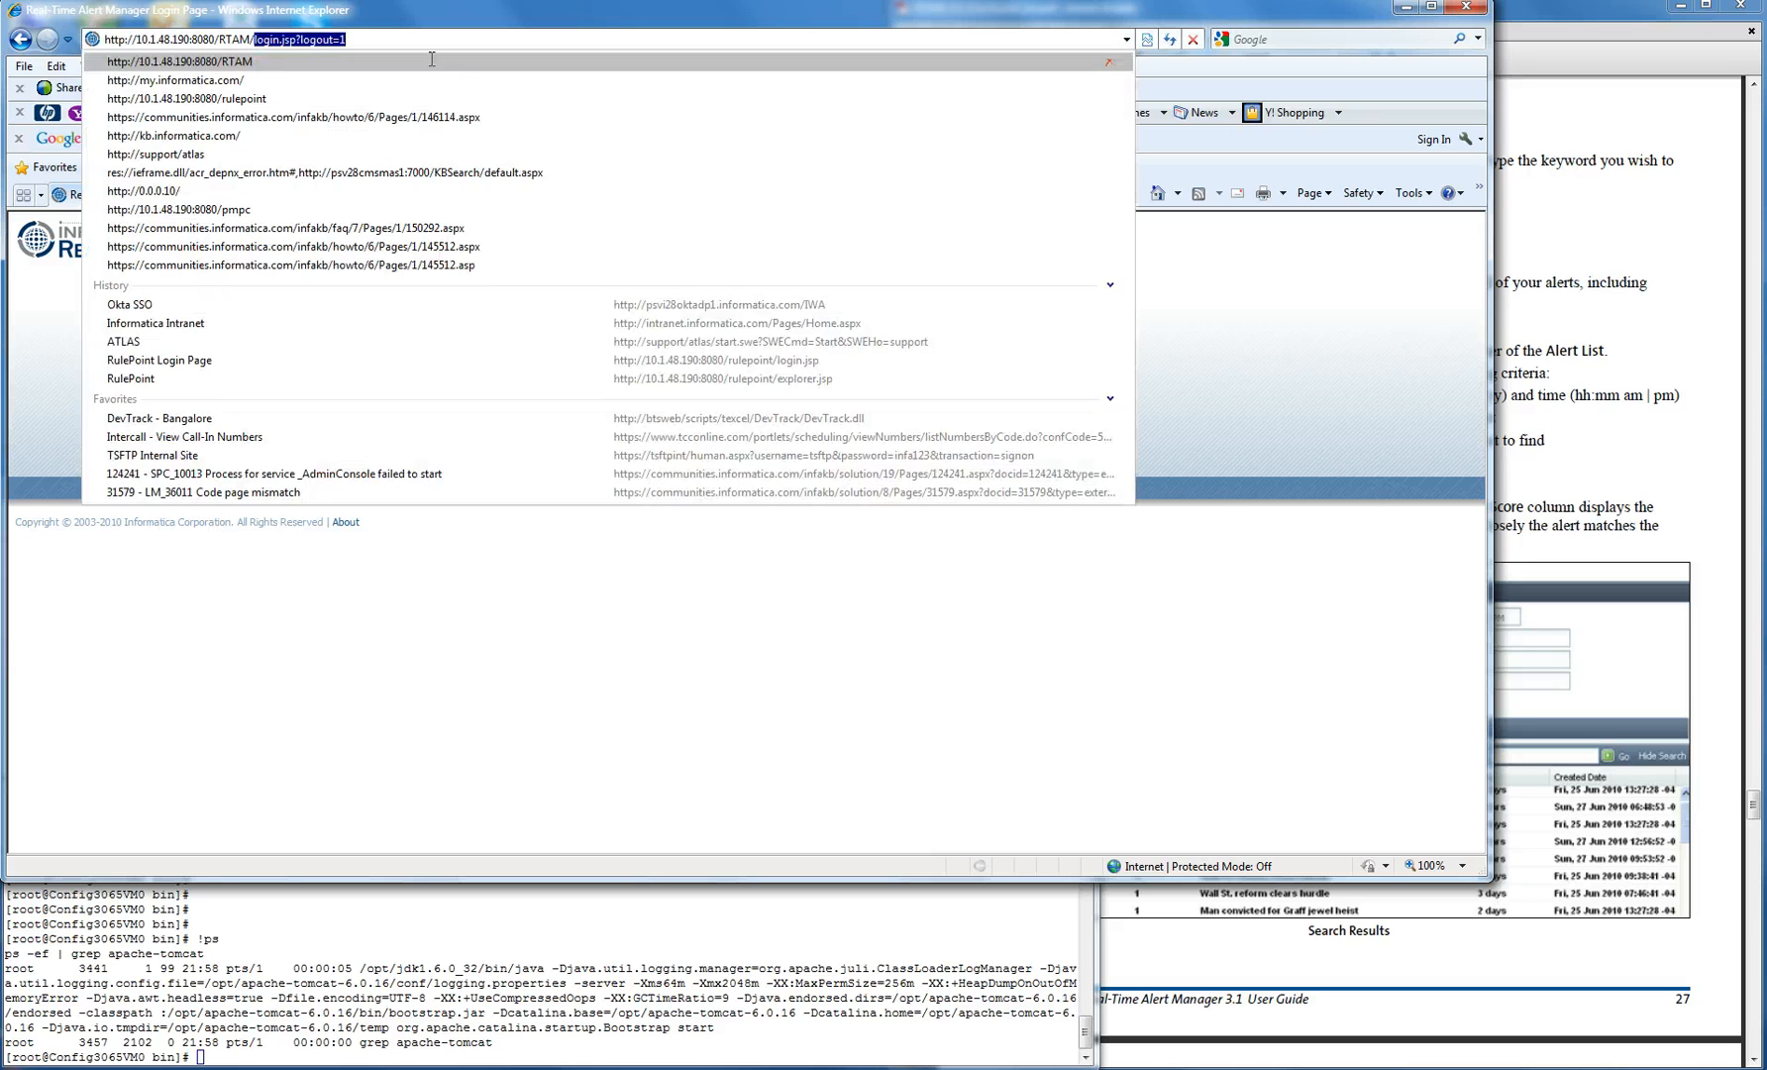
key(BackSpace)
key(Return)
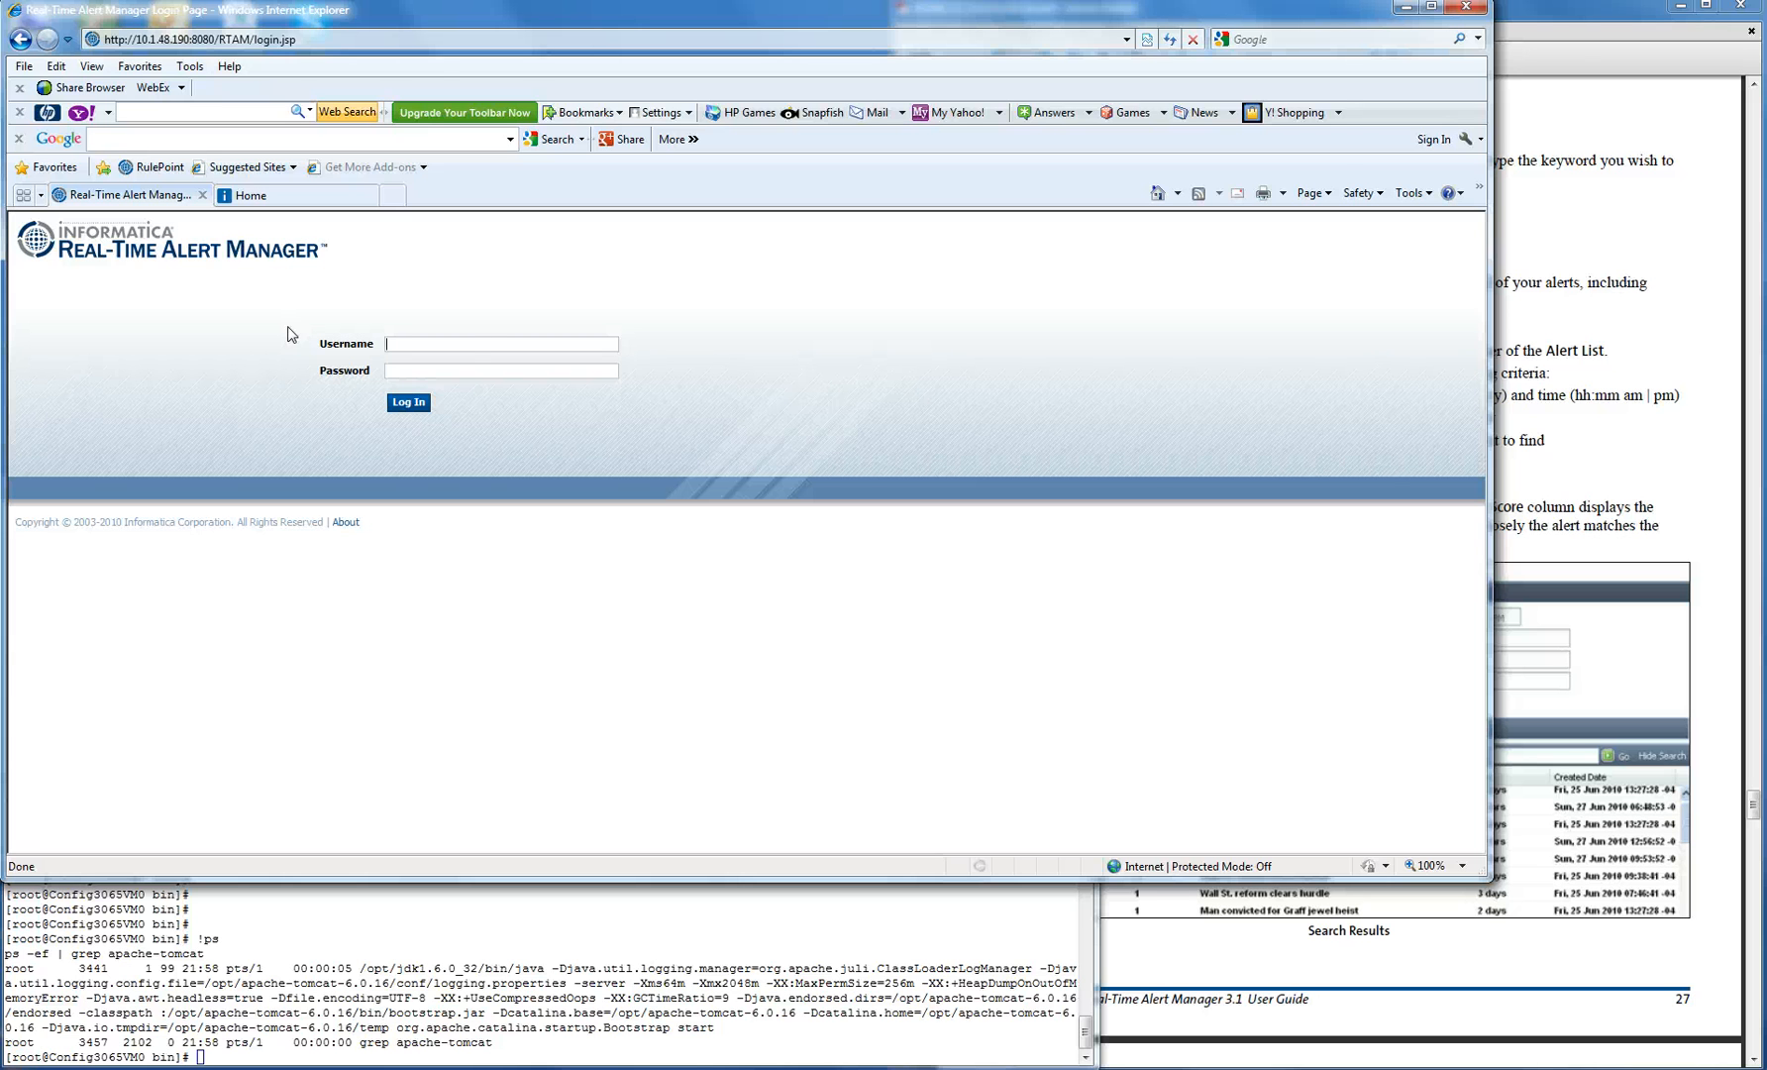
- Re-enter the monitoring account's username and password to reach the 1693-alert Alert List
key(ctrl+v)
key(BackSpace)
key(BackSpace)
key(BackSpace)
key(BackSpace)
key(BackSpace)
key(BackSpace)
key(BackSpace)
key(BackSpace)
key(BackSpace)
key(BackSpace)
key(BackSpace)
key(BackSpace)
key(BackSpace)
key(BackSpace)
key(BackSpace)
key(BackSpace)
key(BackSpace)
key(BackSpace)
drag(441, 344, 323, 347)
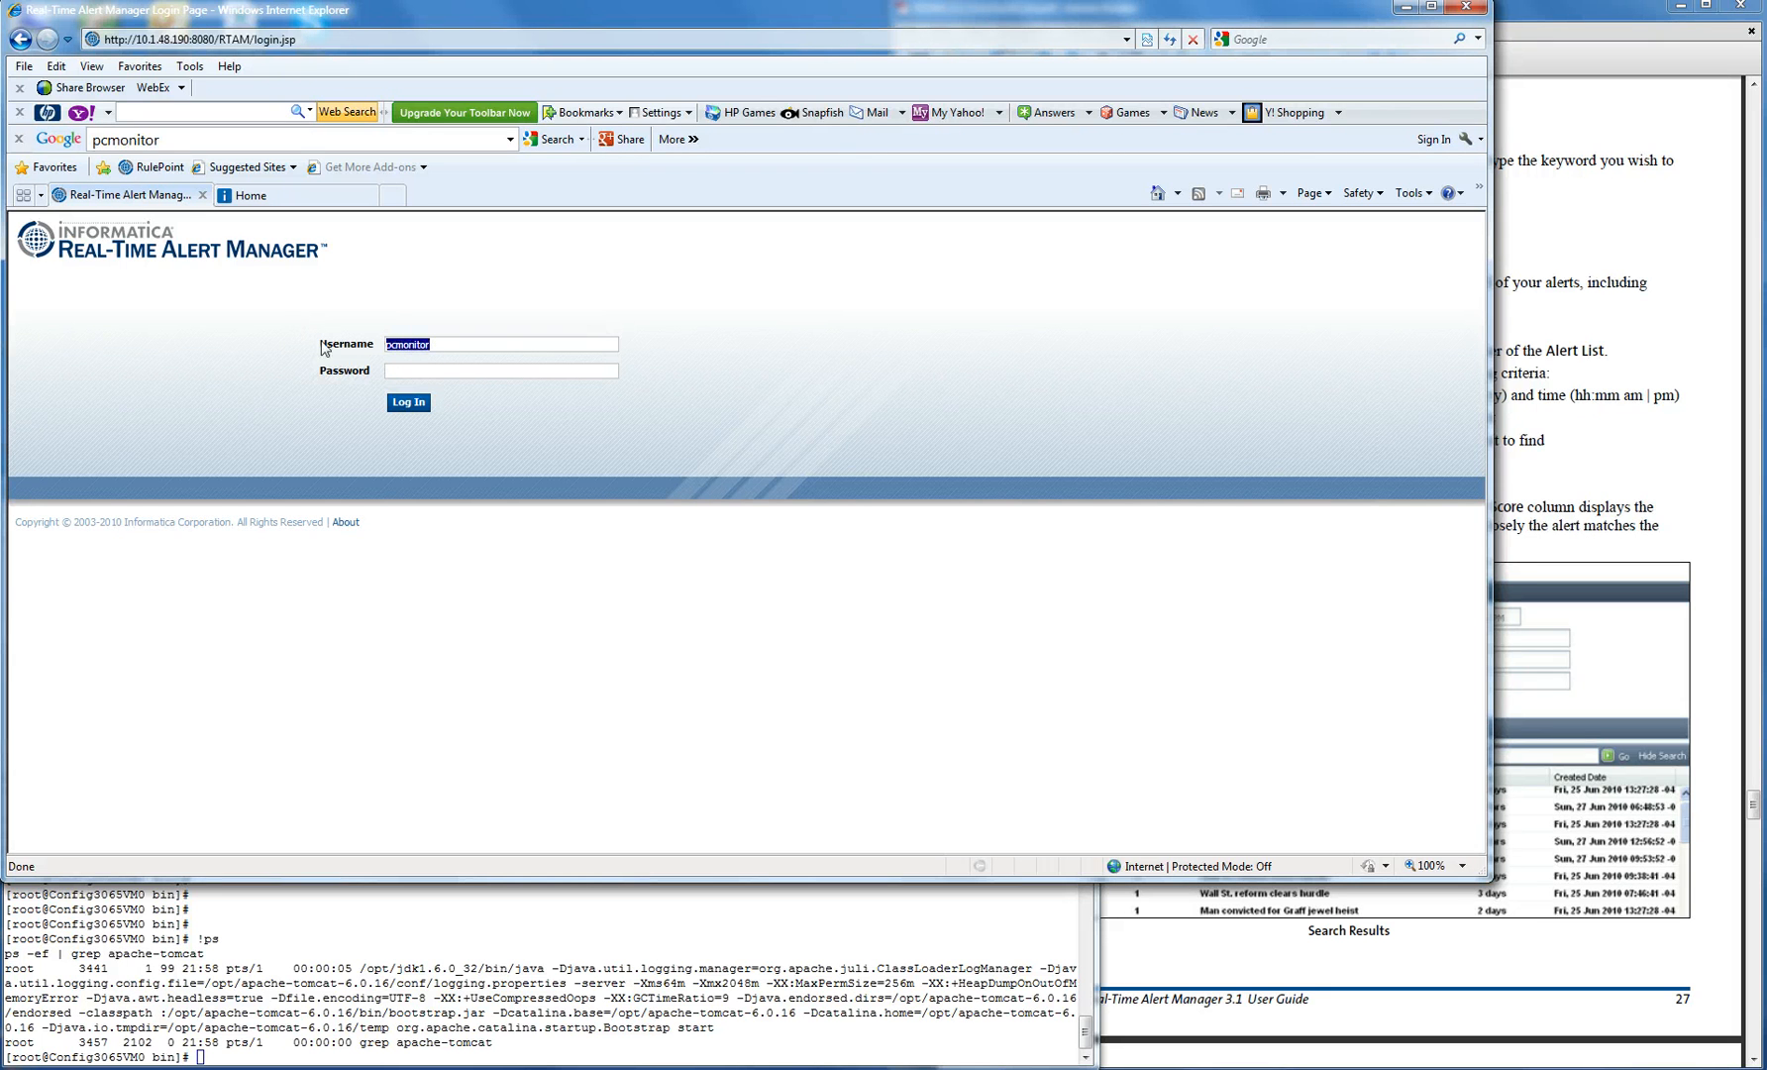
click(422, 371)
key(ctrl+v)
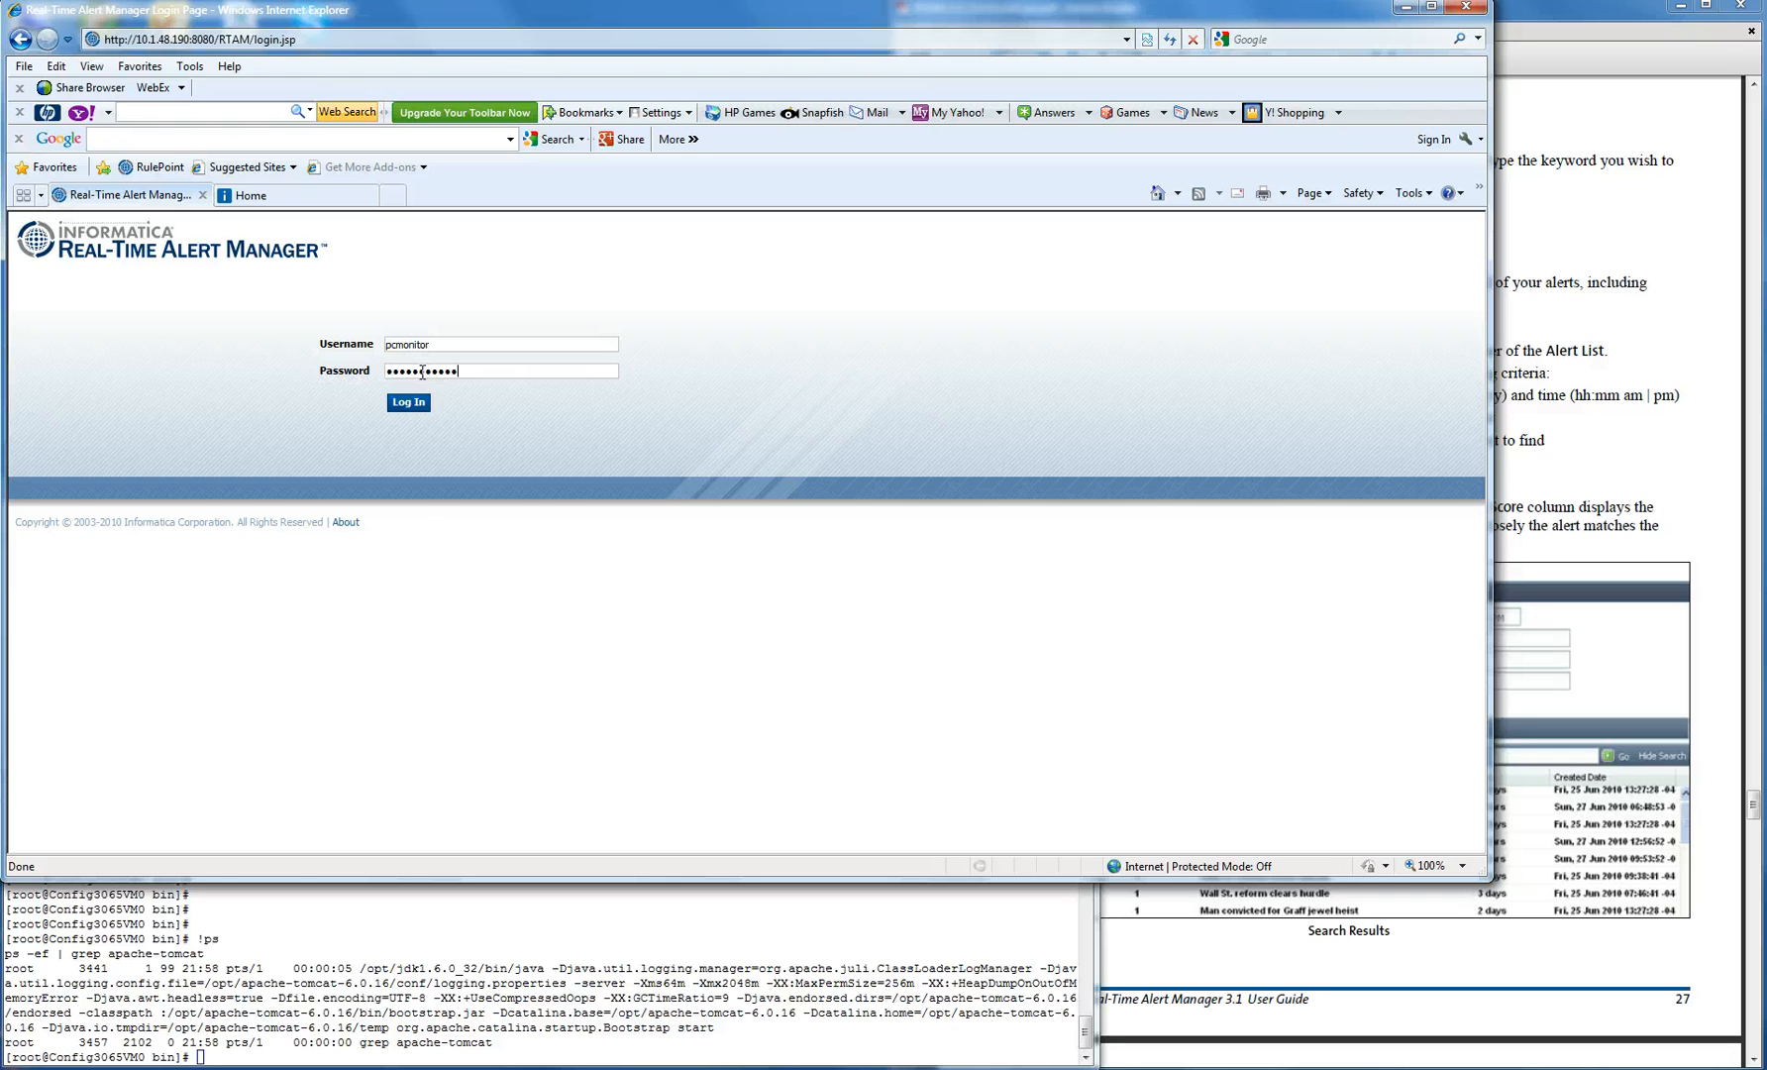
key(Return)
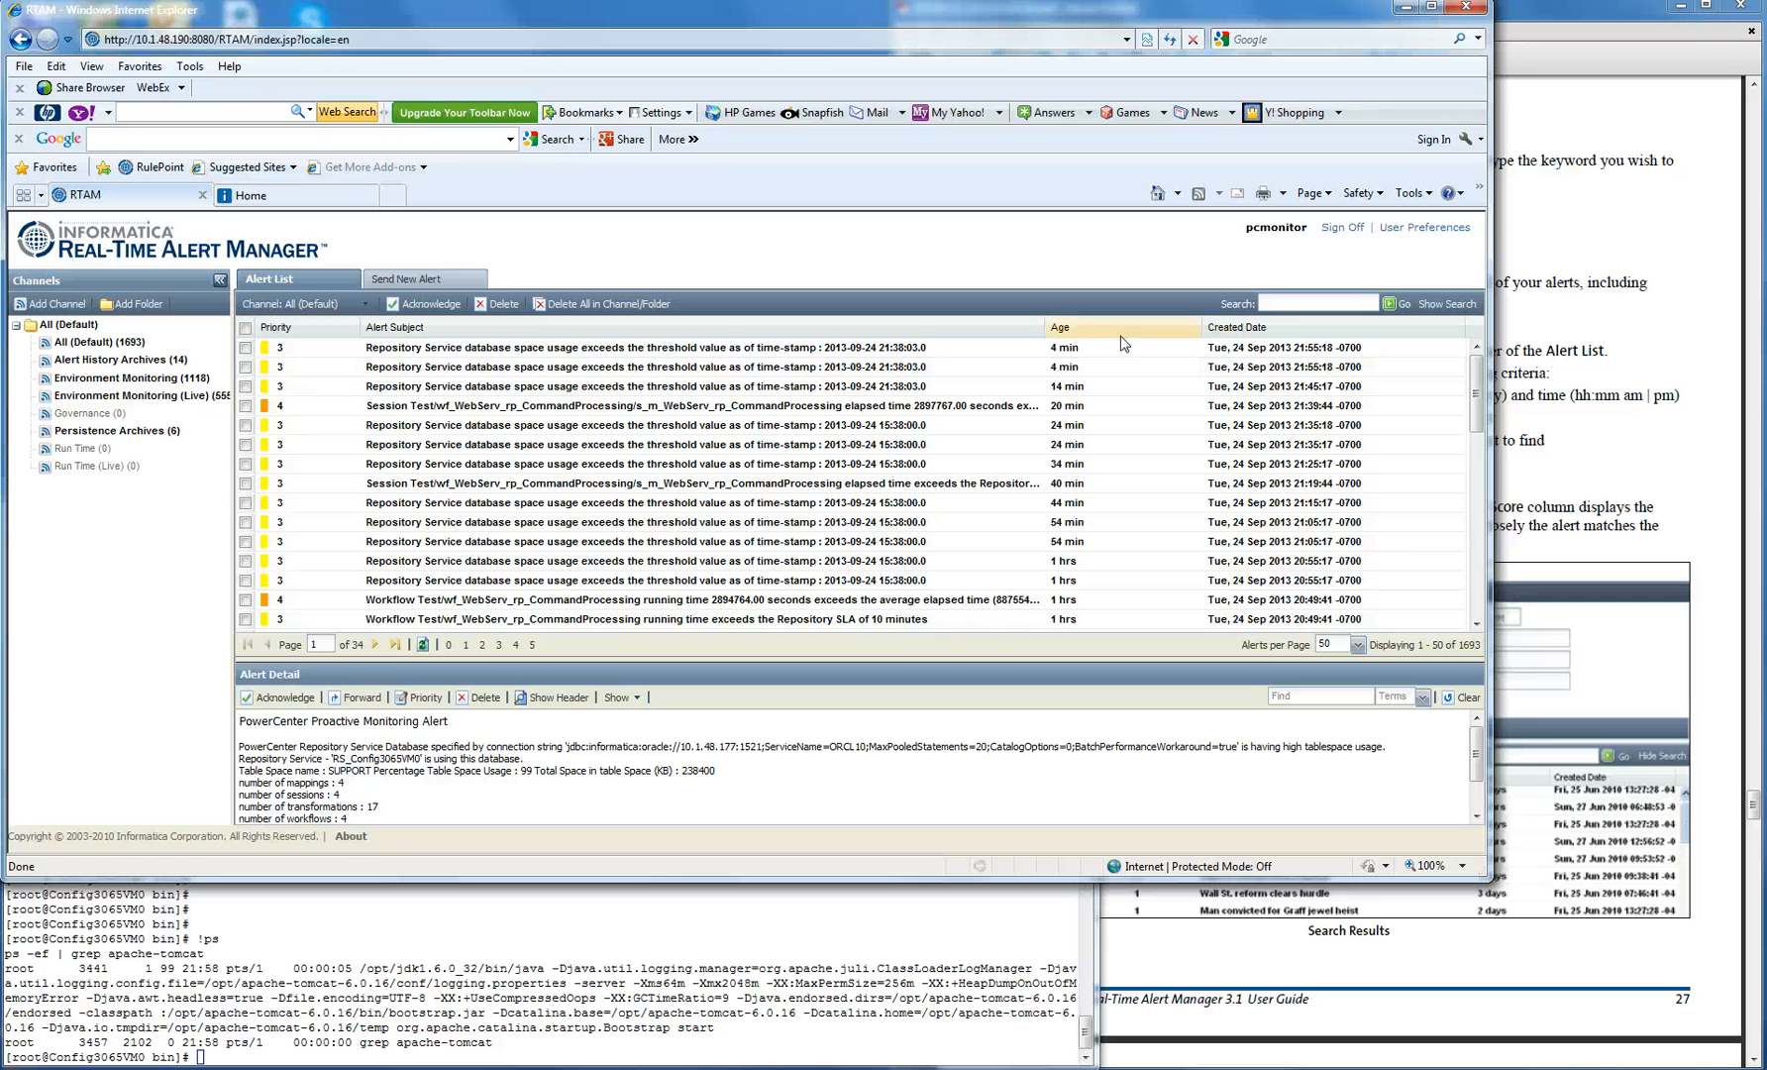
click(1286, 302)
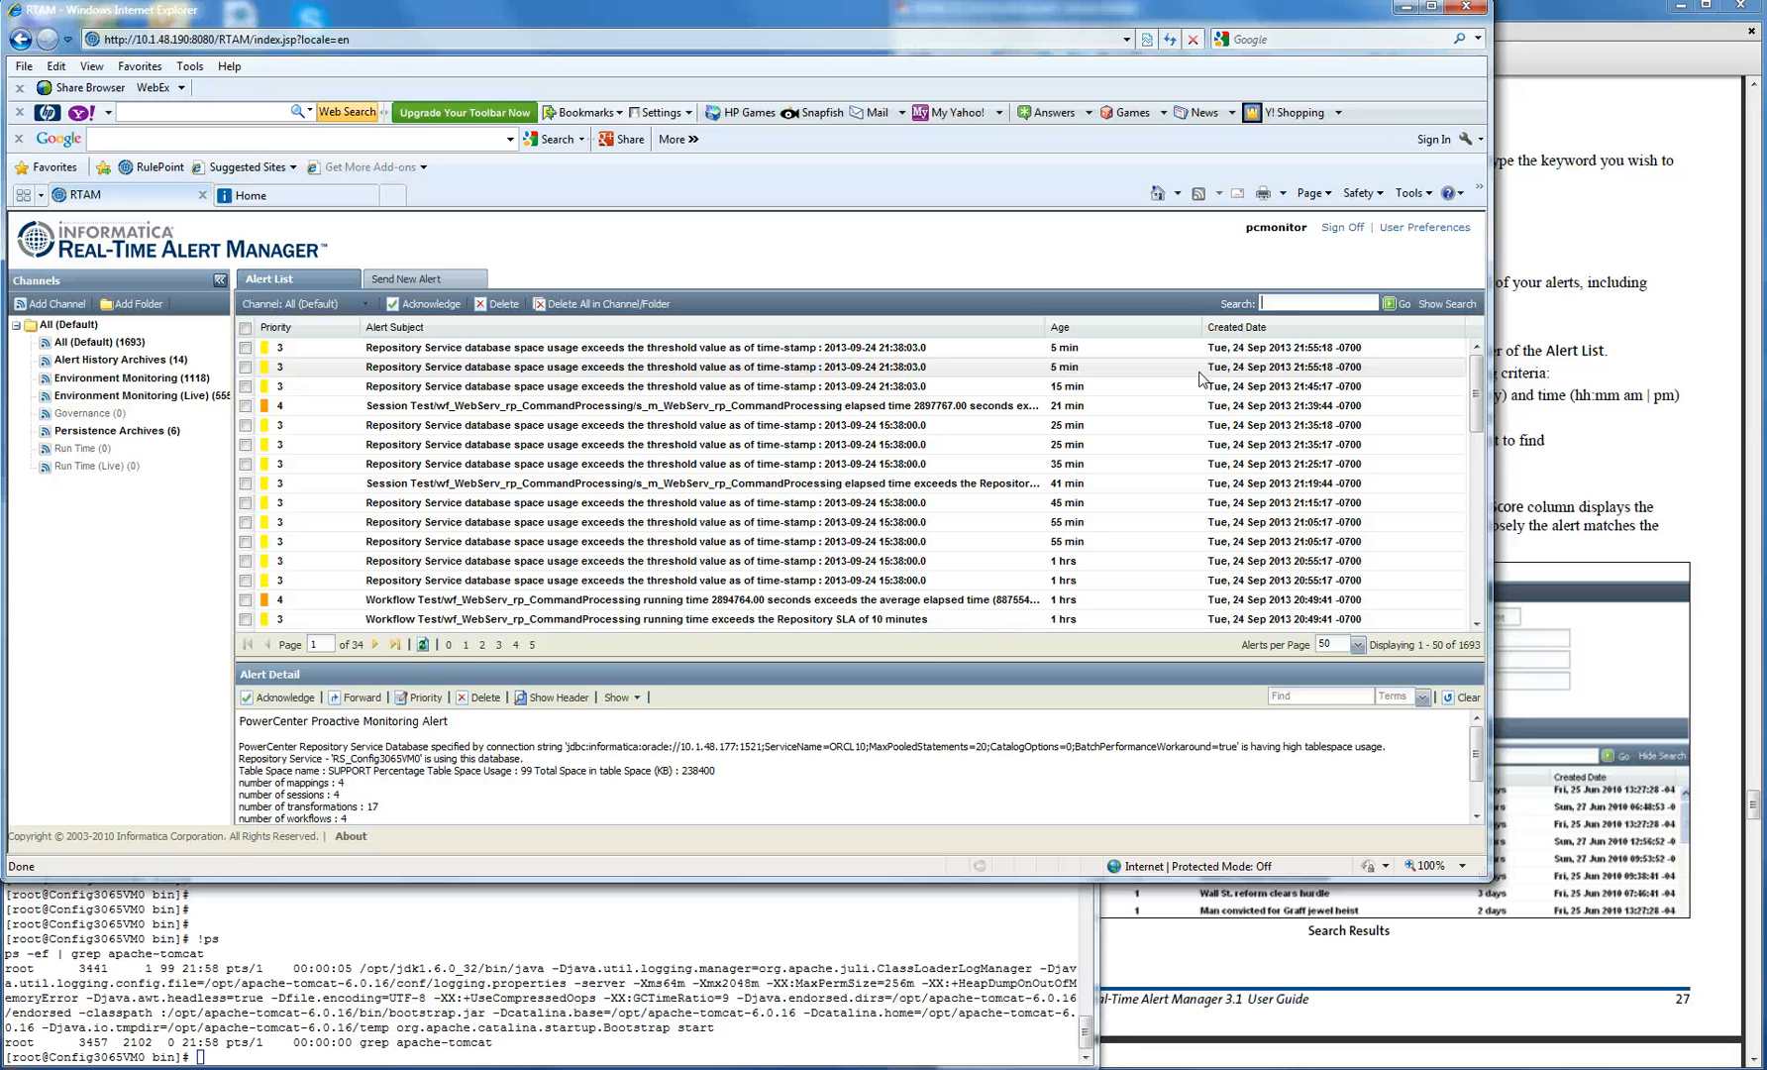
- Enter 'elapsed' in the Alert List search box and close the About window with OK
text(elapsed)
key(Return)
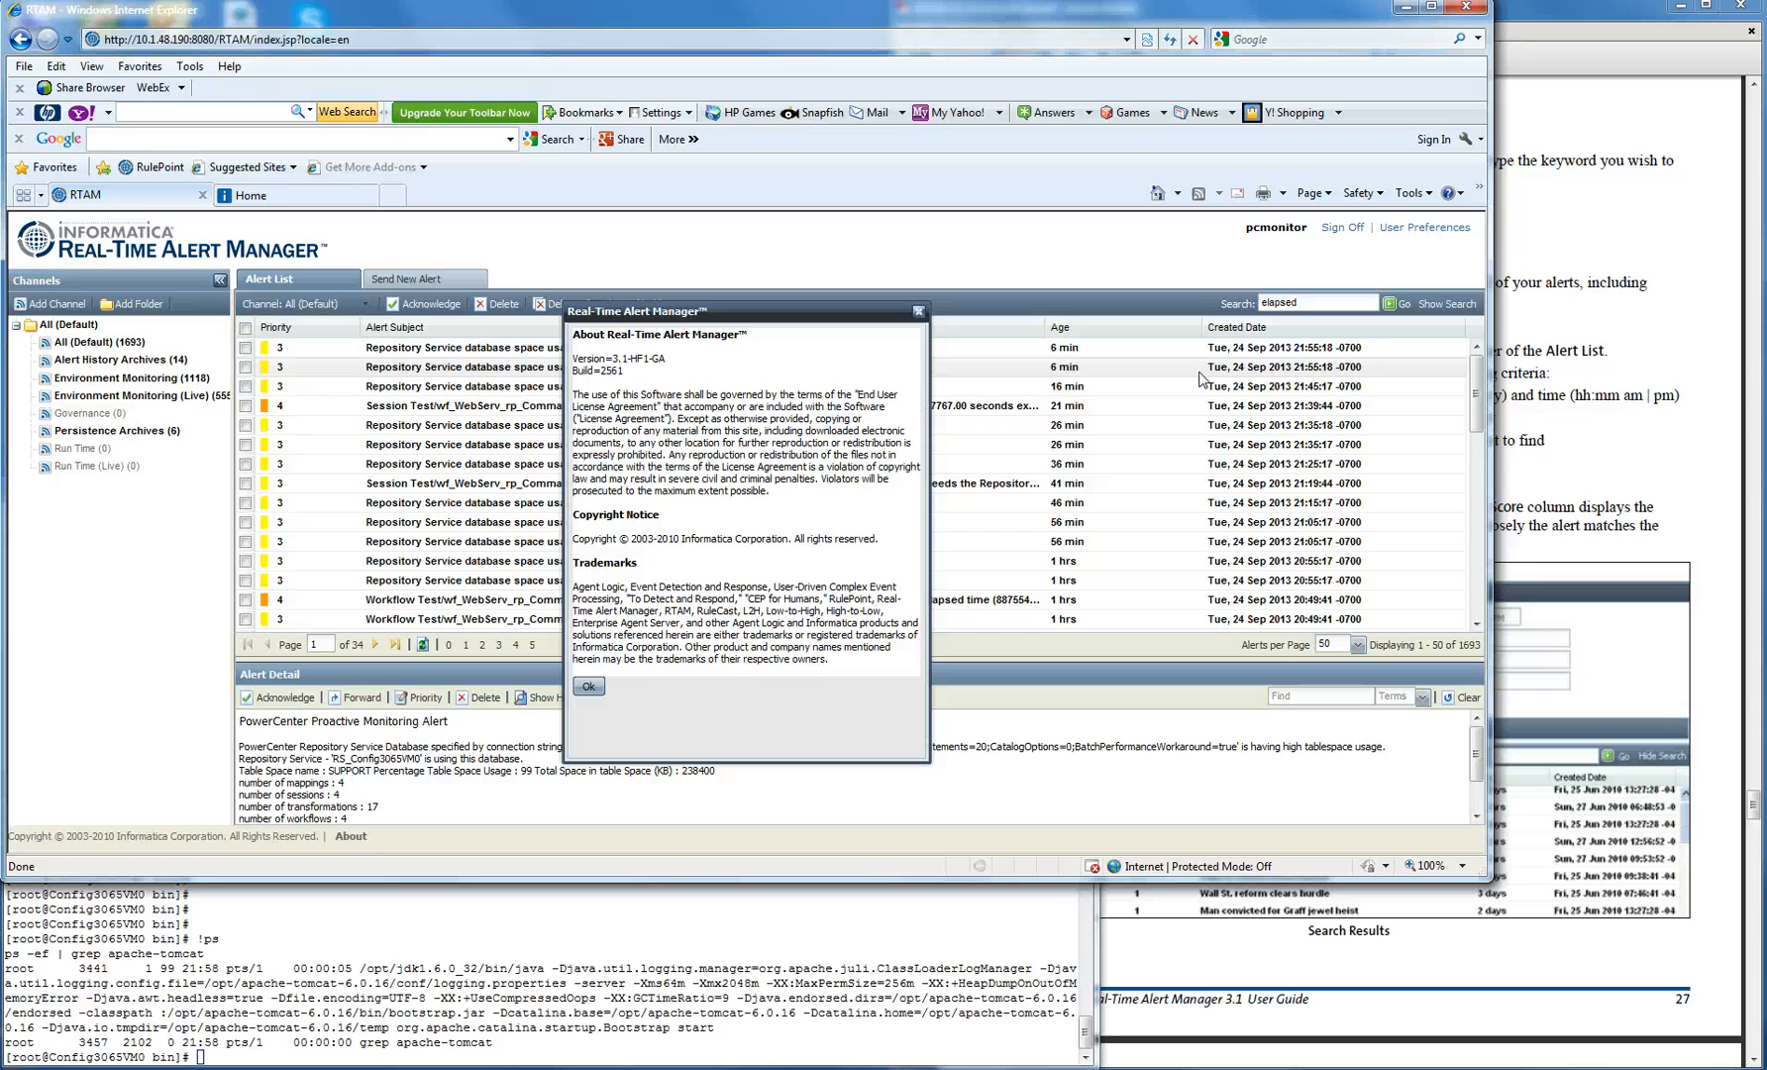
click(588, 685)
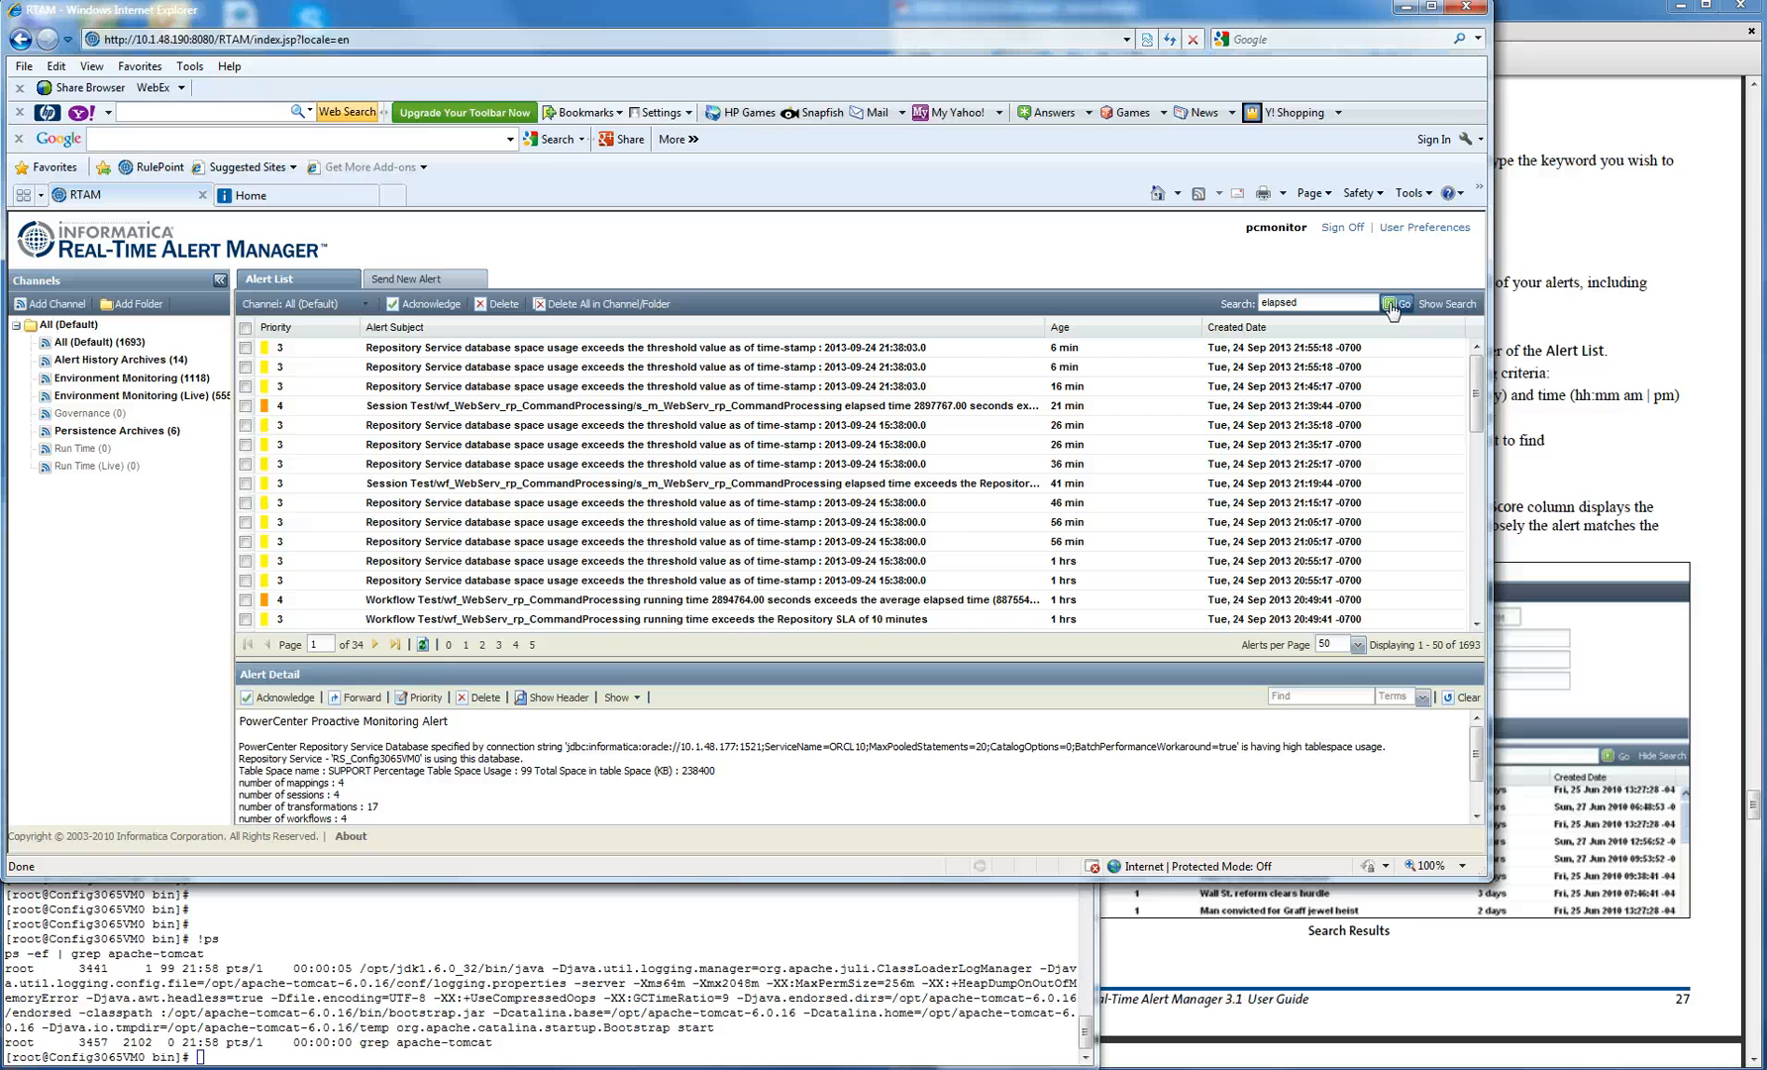
- Run the 'elapsed' search for 428 alerts and inspect the 2374994.00, 2386996.00 and 2398398.00 alerts
click(1391, 304)
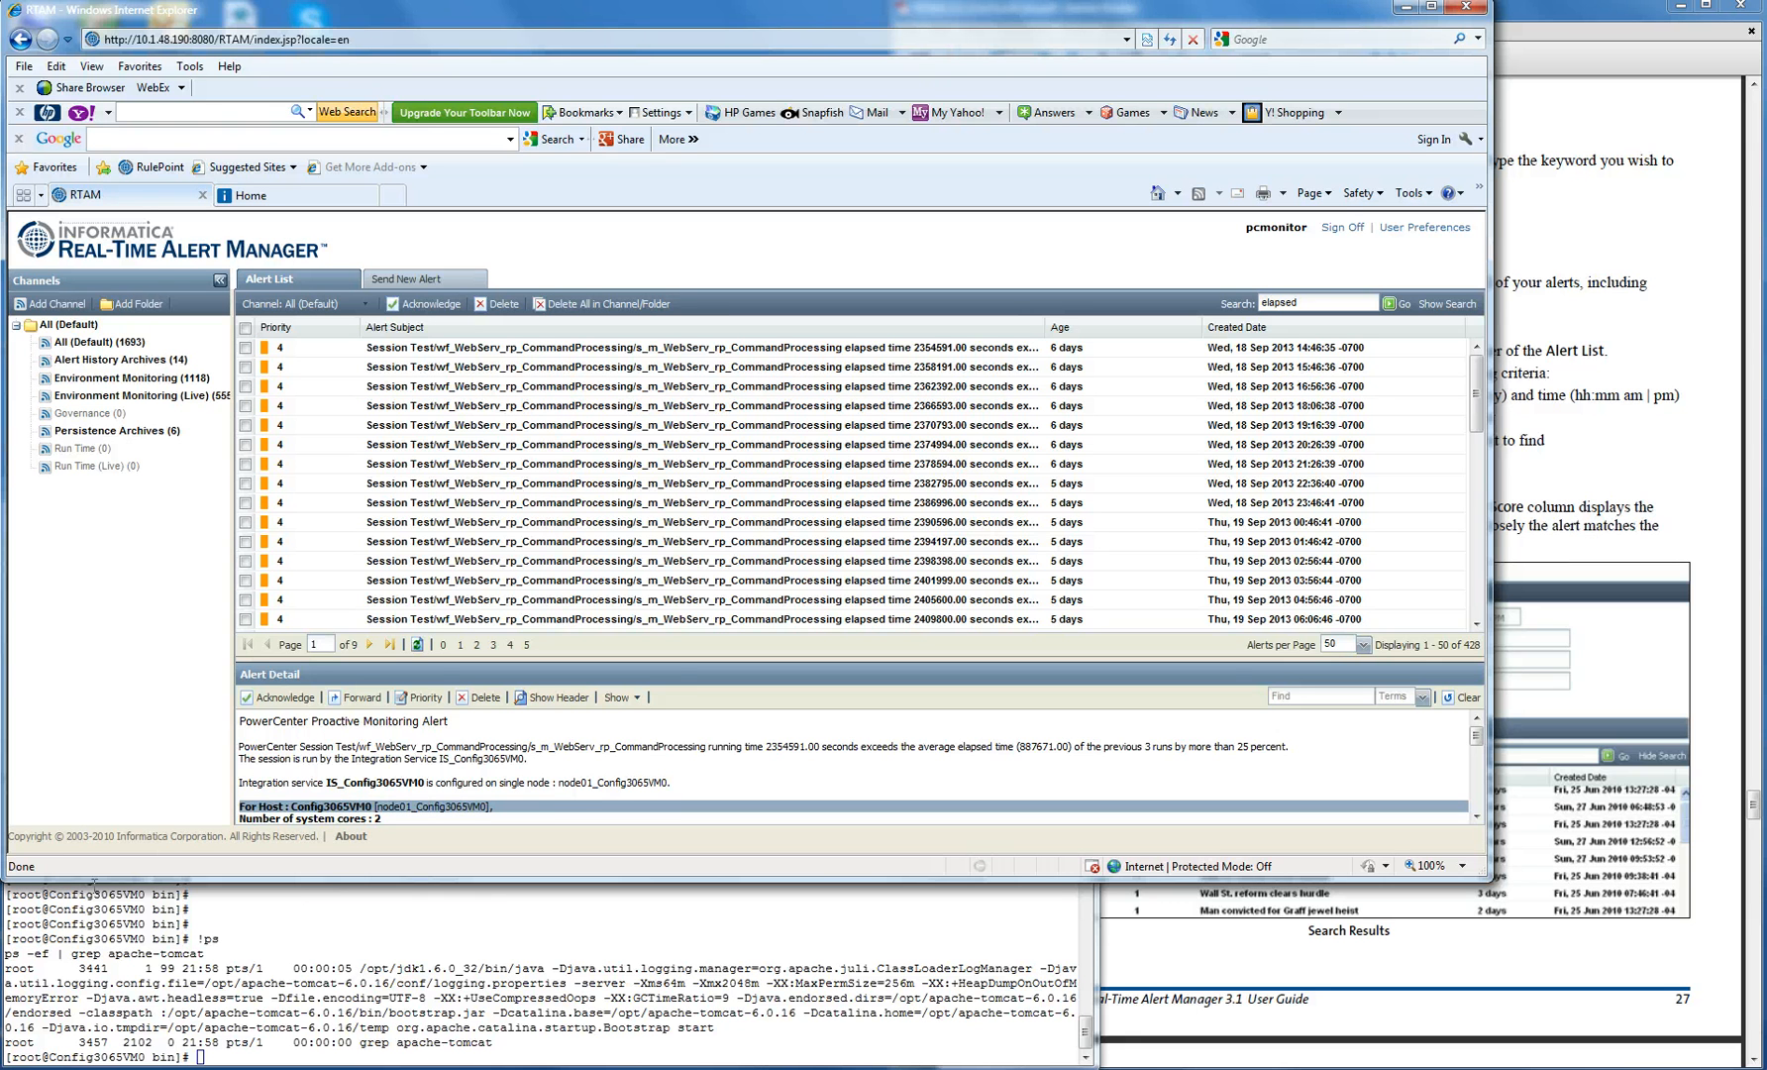
click(522, 448)
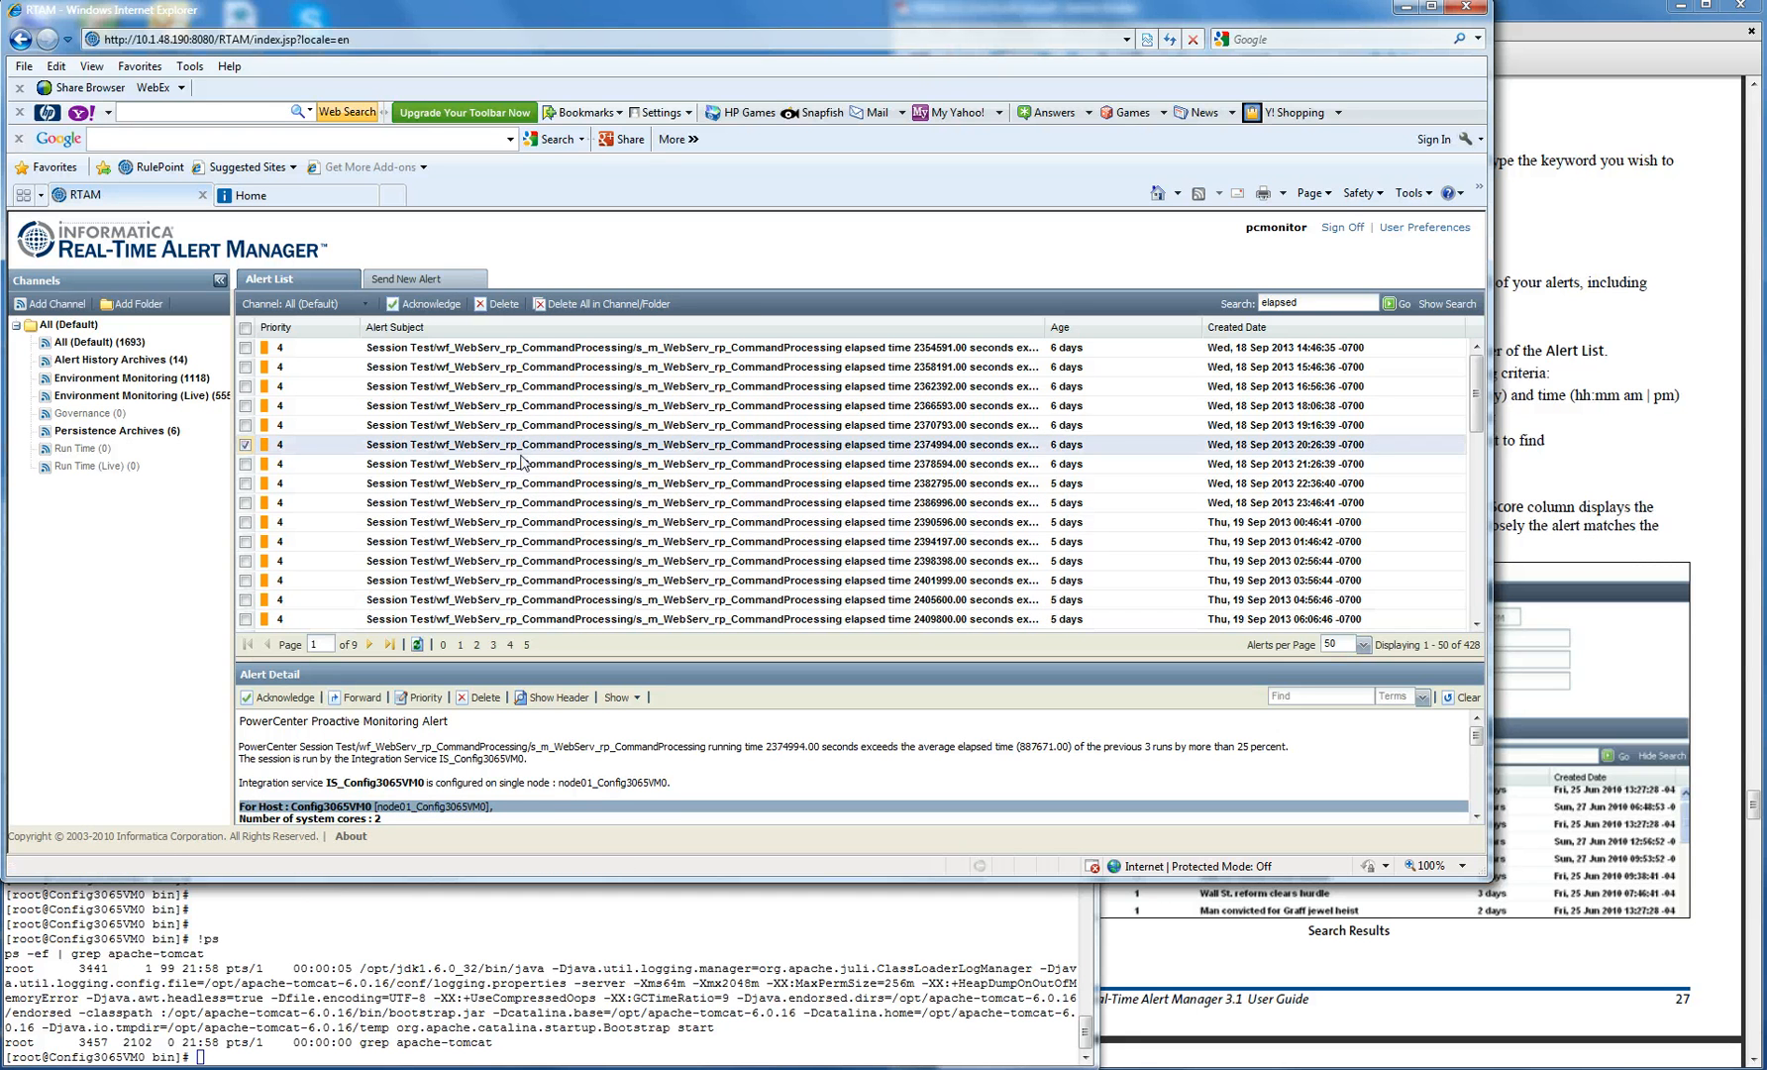
click(543, 502)
click(569, 563)
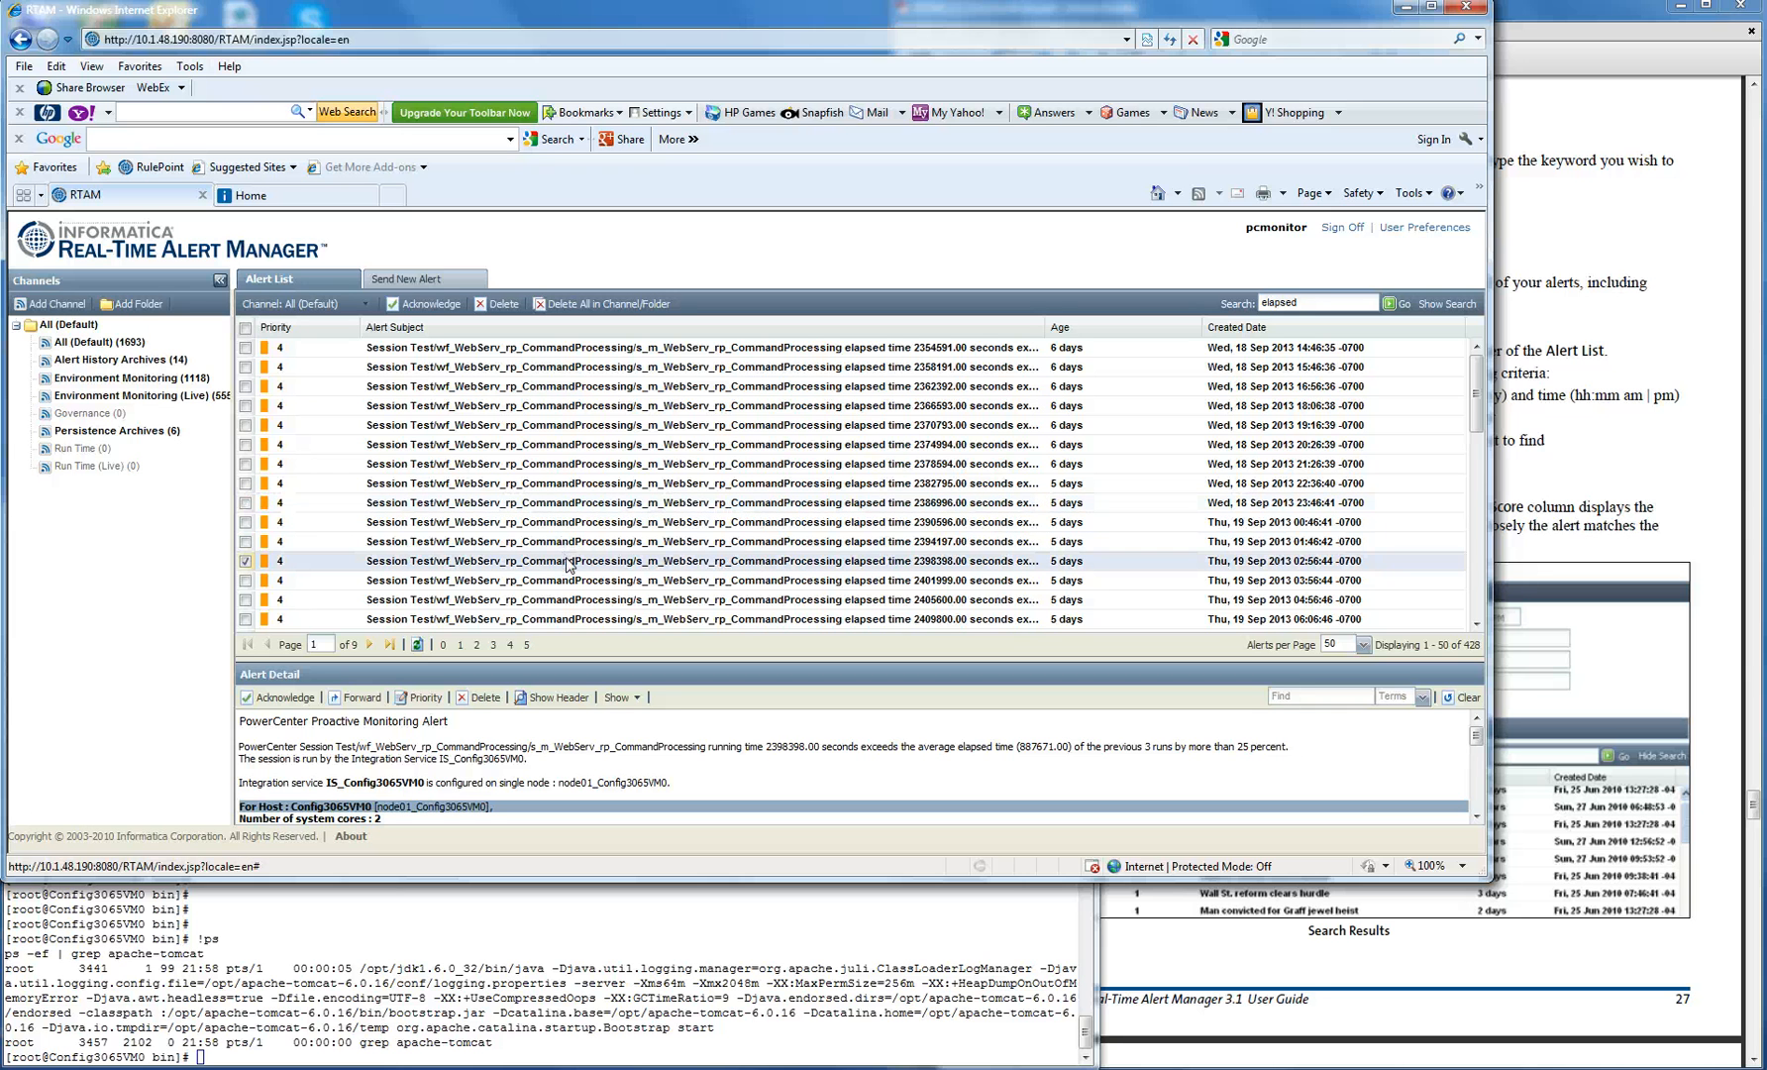